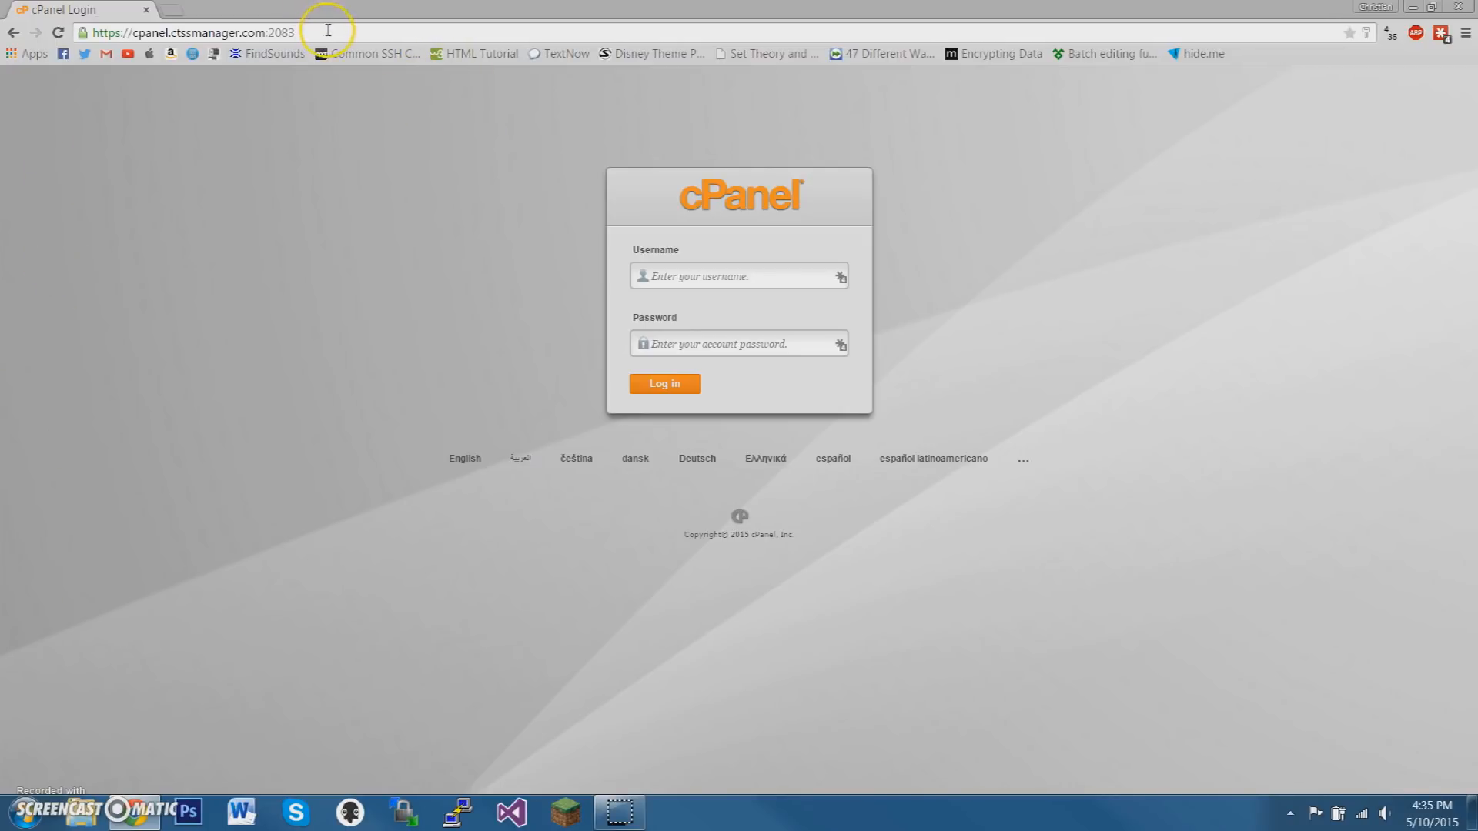
Reach the cPanel login page through the kinglerhosting.com website in a new tab, and close that tab
{"action": "left_click_drag", "start_coordinate": [304, 33], "coordinate": [93, 32]}
{"action": "key", "text": "ctrl+t"}
{"action": "type", "text": "king"}
{"action": "key", "text": "Return"}
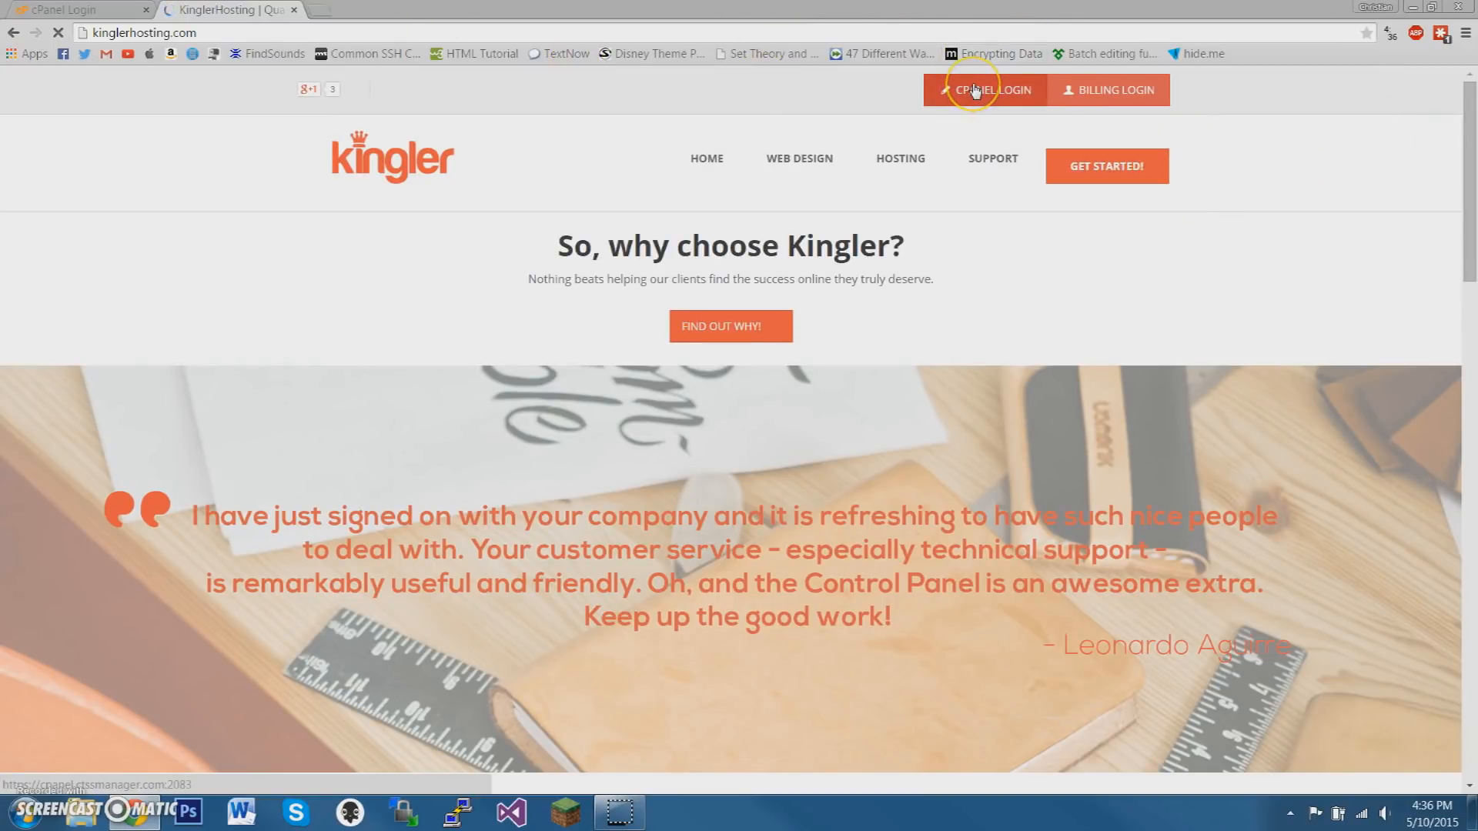
{"action": "left_click", "coordinate": [976, 91]}
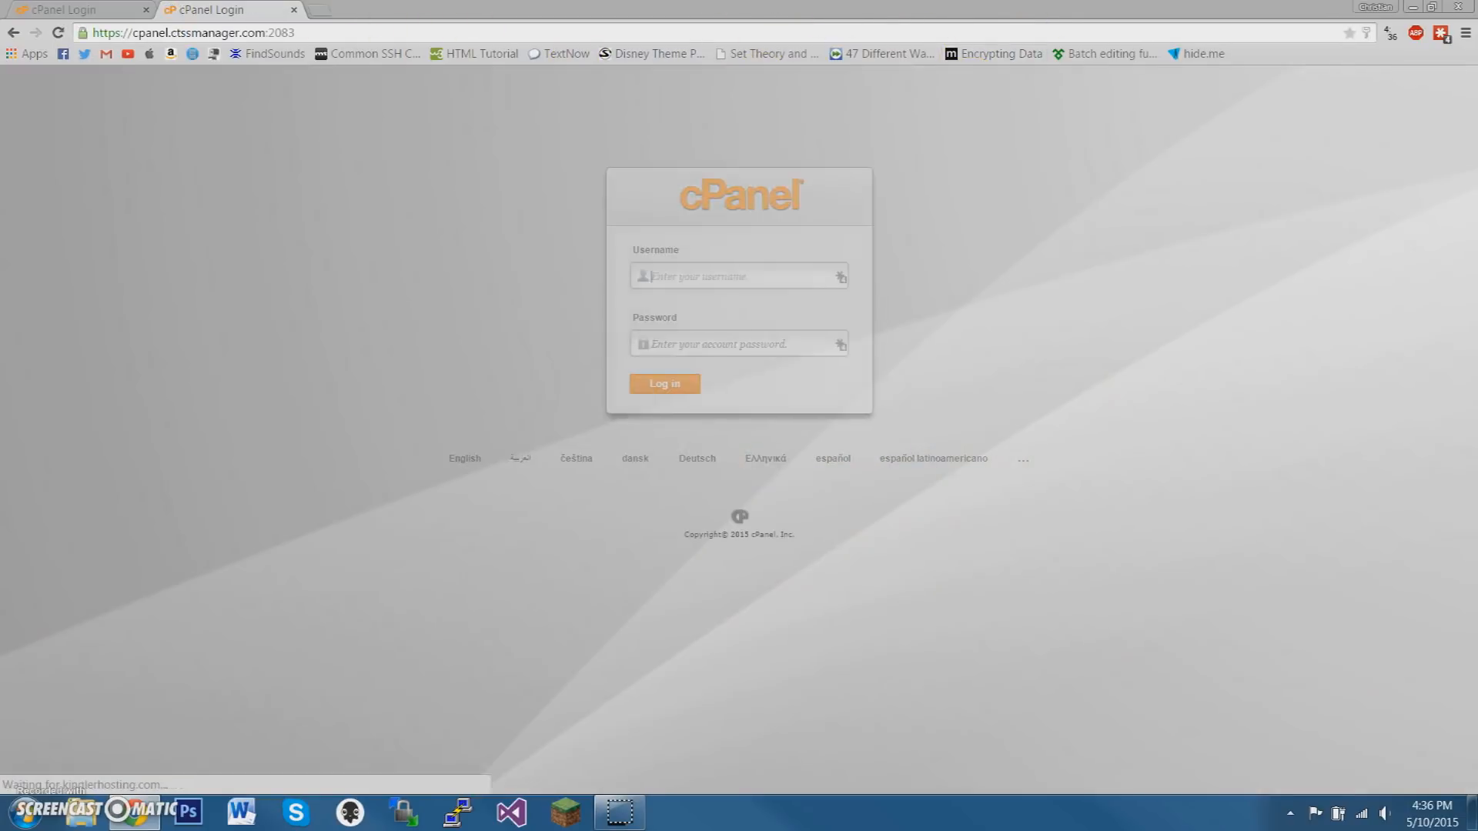
{"action": "key", "text": "ctrl+w"}
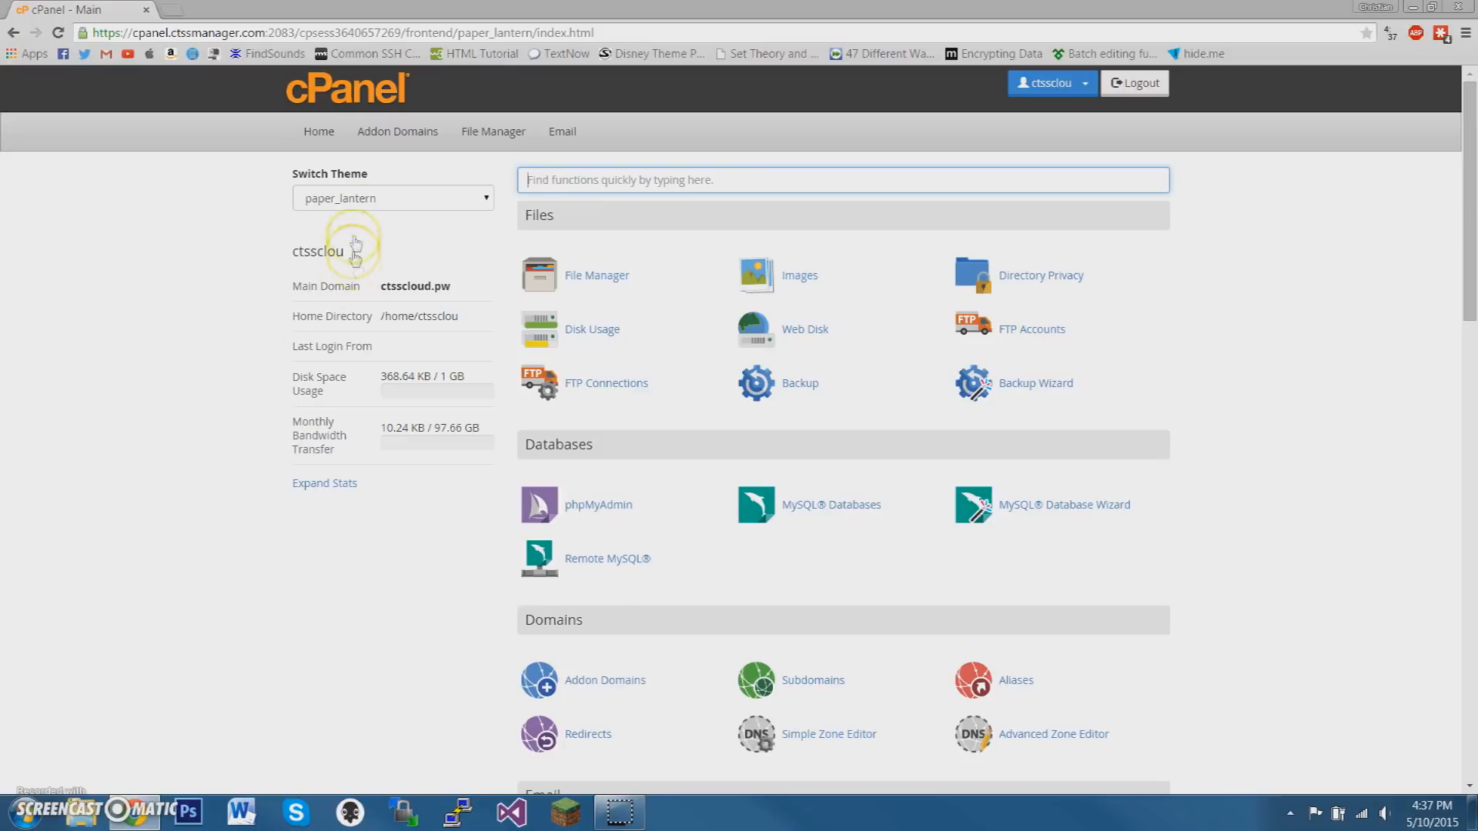
Switch the cPanel theme to x3 and dismiss the getting-started welcome dialog
{"action": "left_click", "coordinate": [344, 198]}
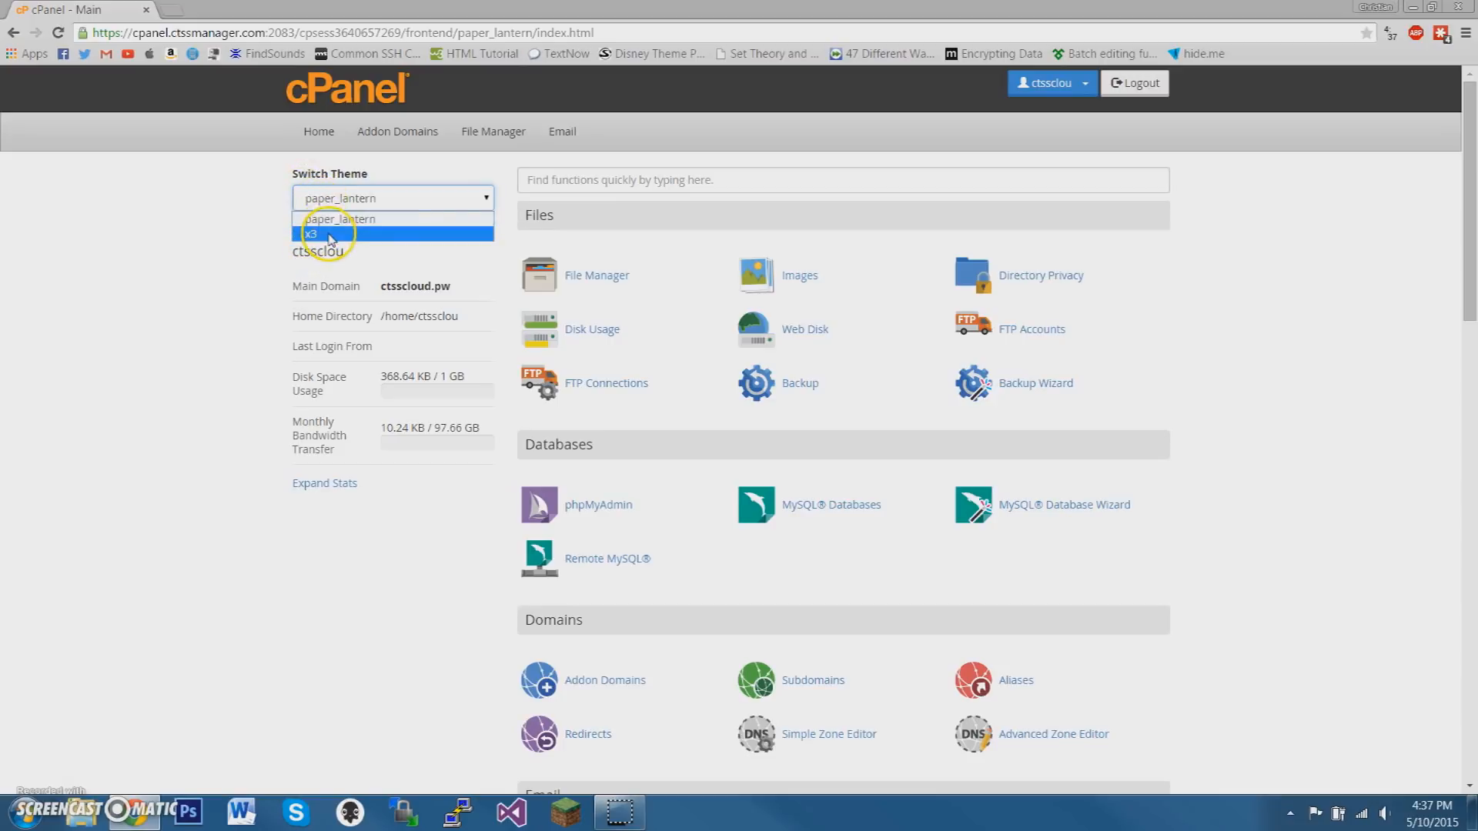
{"action": "left_click", "coordinate": [327, 234]}
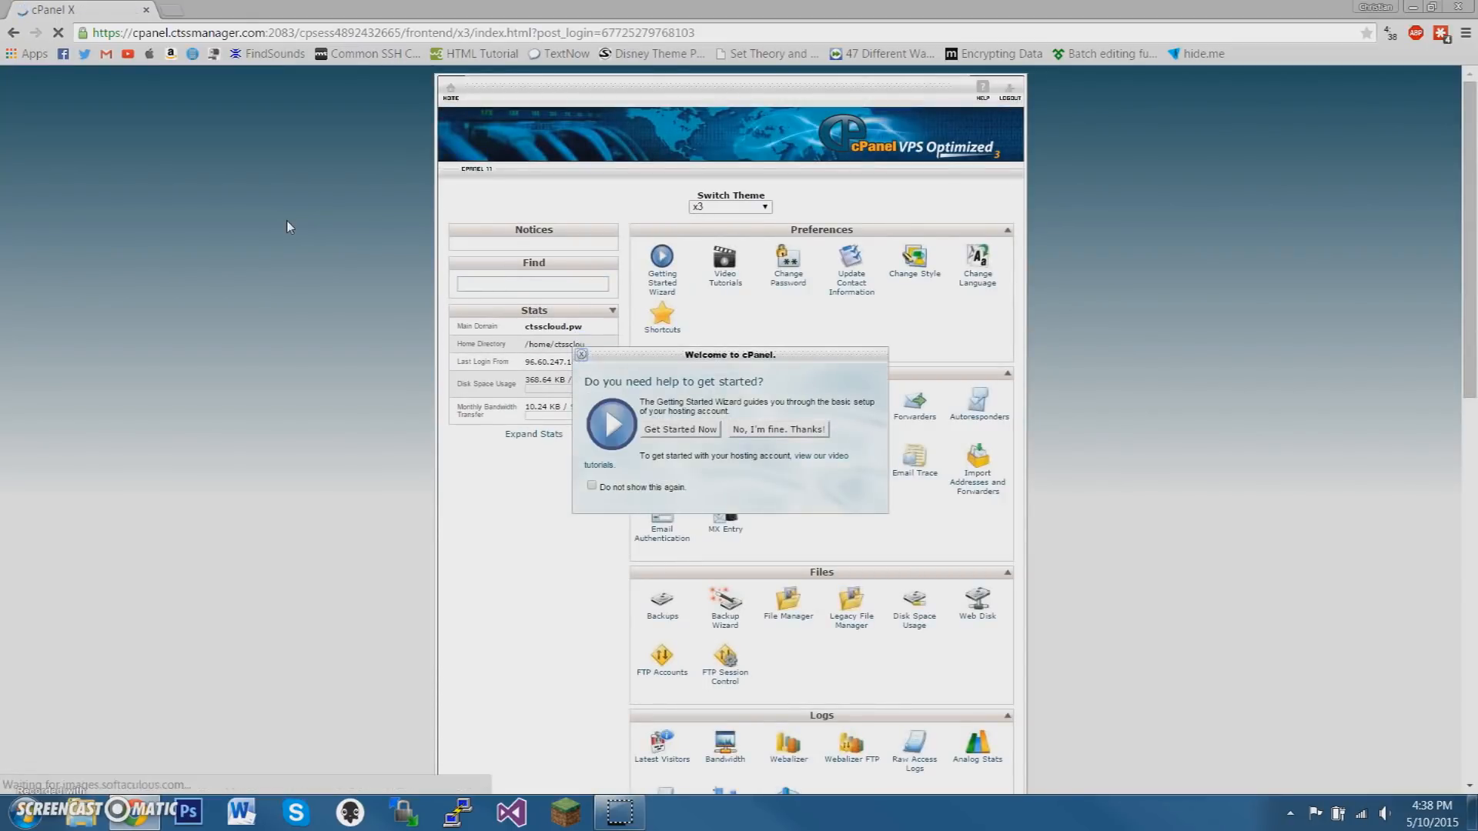
{"action": "left_click", "coordinate": [582, 355]}
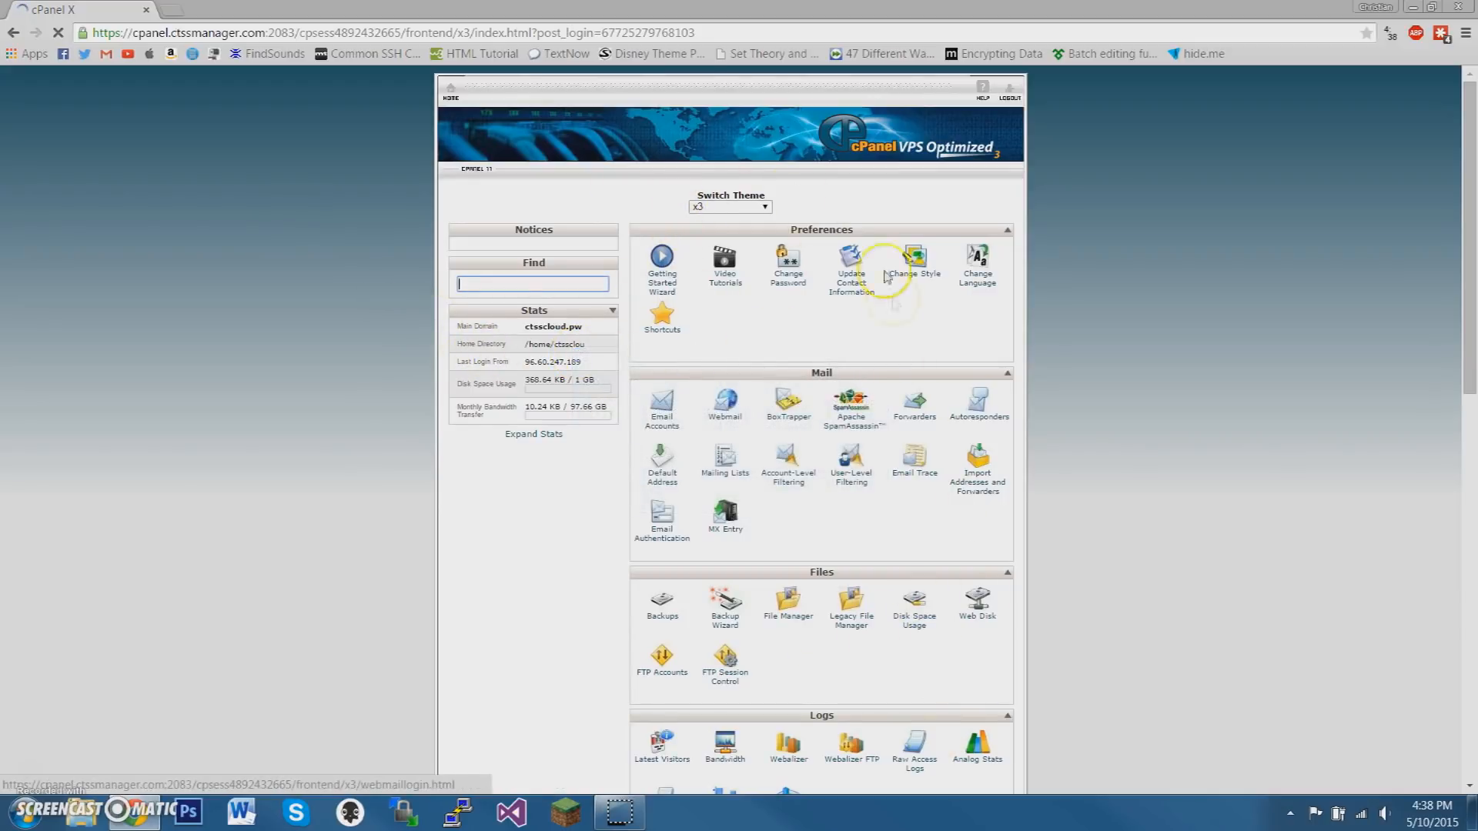
Switch the cPanel theme back to paper_lantern
{"action": "left_click", "coordinate": [751, 208]}
{"action": "left_click", "coordinate": [752, 209]}
{"action": "left_click", "coordinate": [750, 209]}
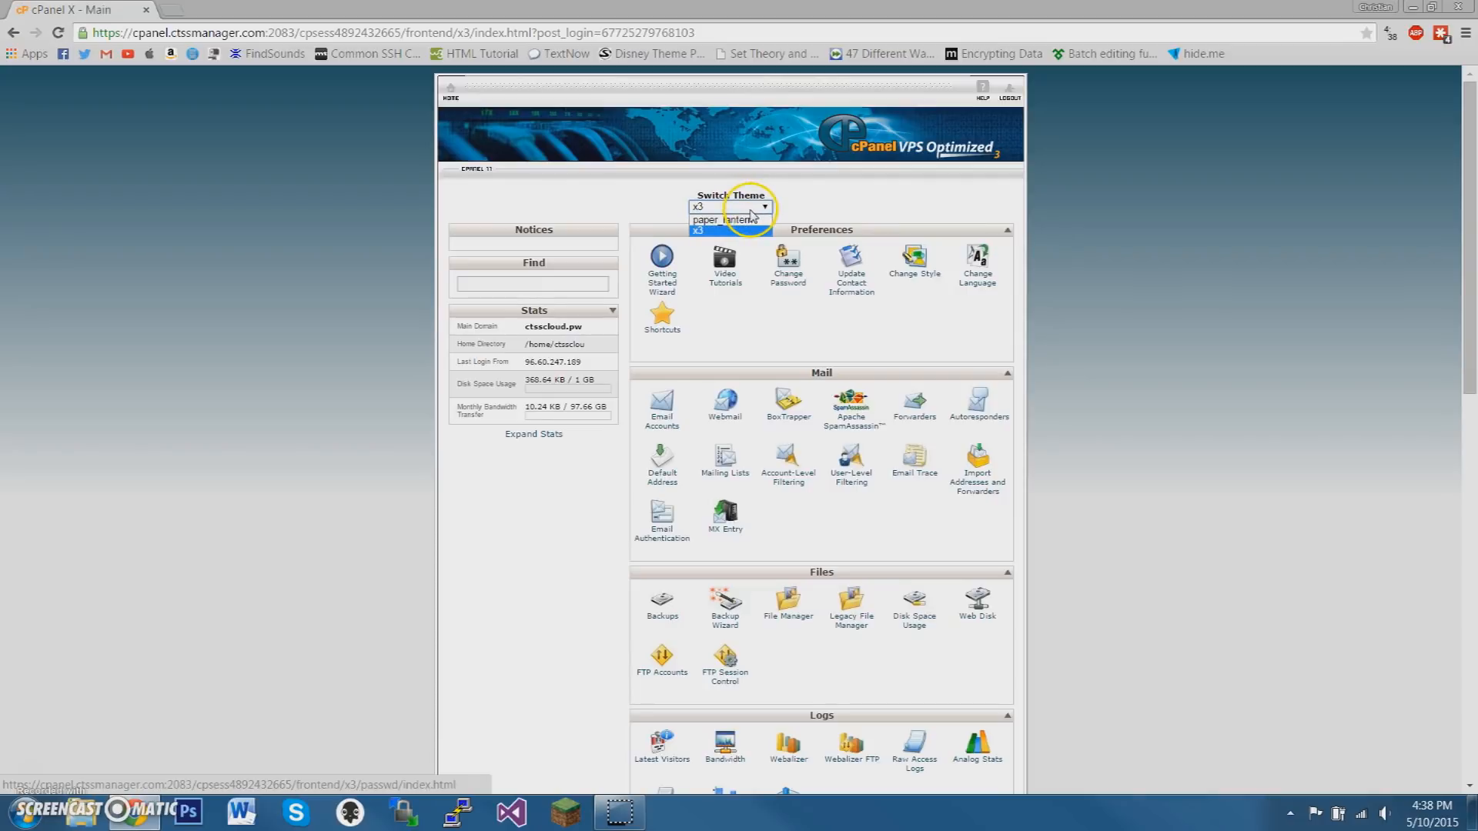
{"action": "left_click", "coordinate": [739, 220]}
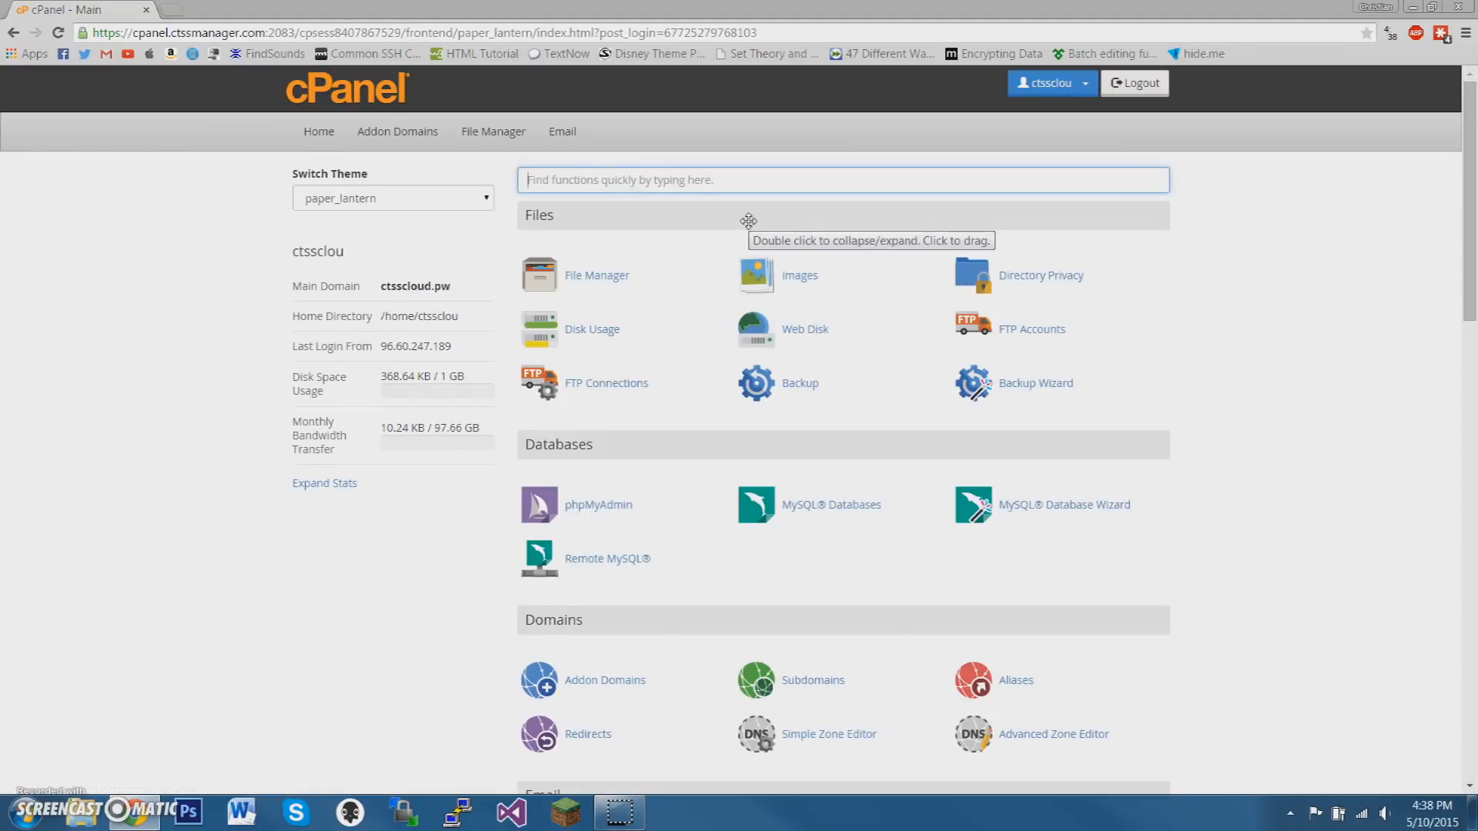
Search the cPanel functions for "soft" and open the WordPress install form in Softaculous
{"action": "type", "text": "s"}
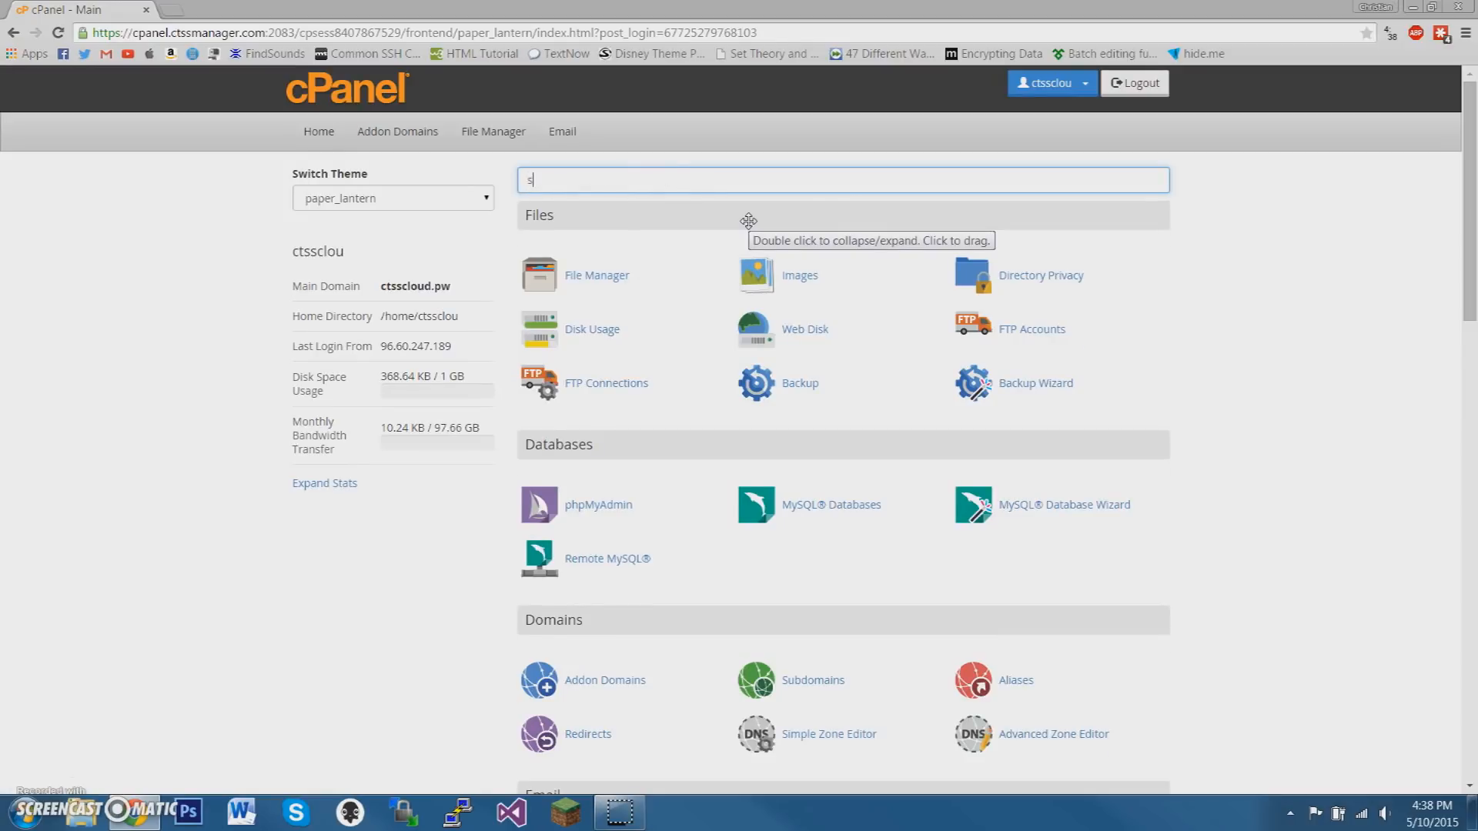
{"action": "type", "text": "oft"}
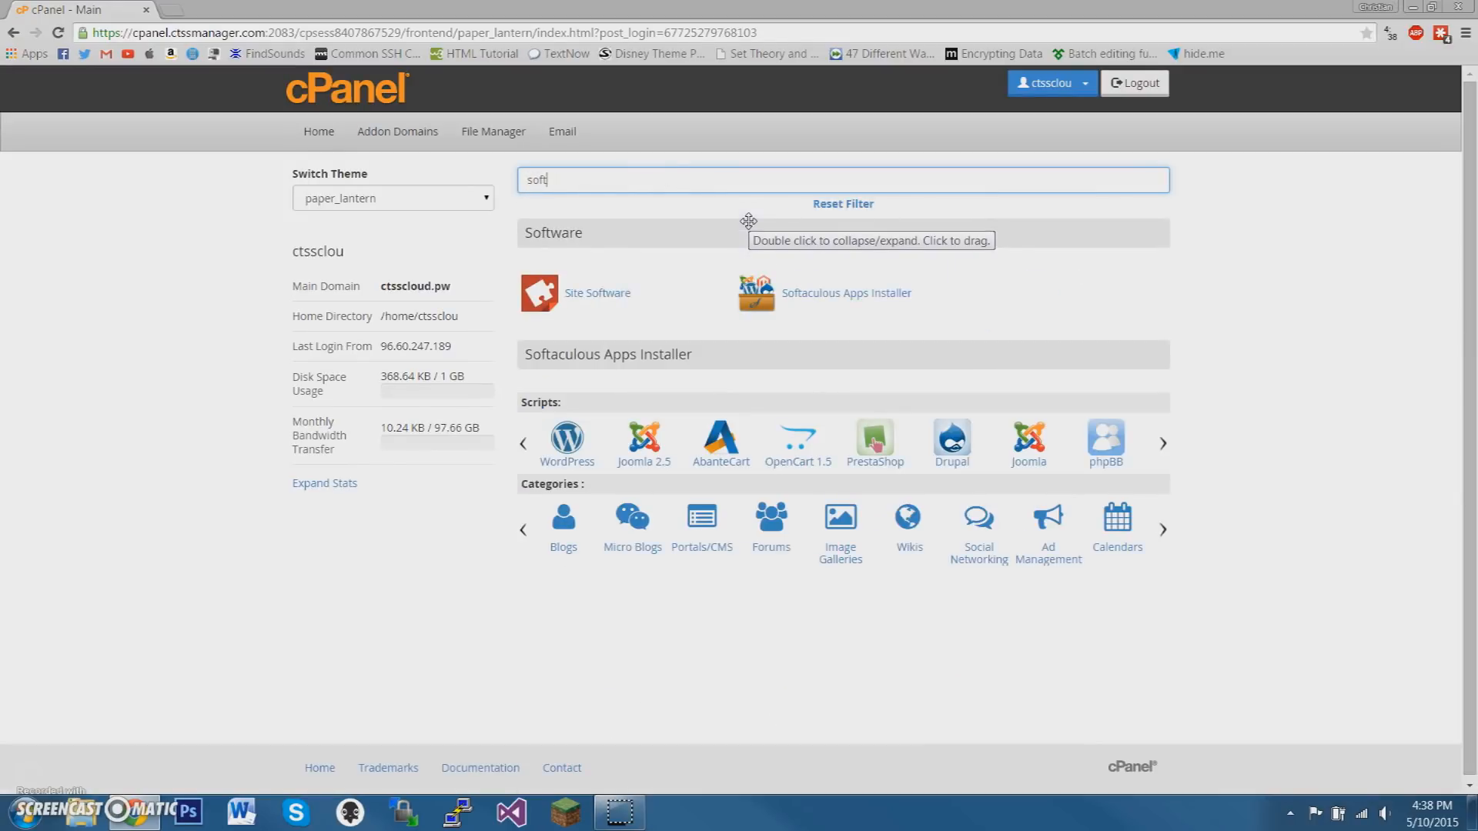
{"action": "left_click", "coordinate": [799, 297]}
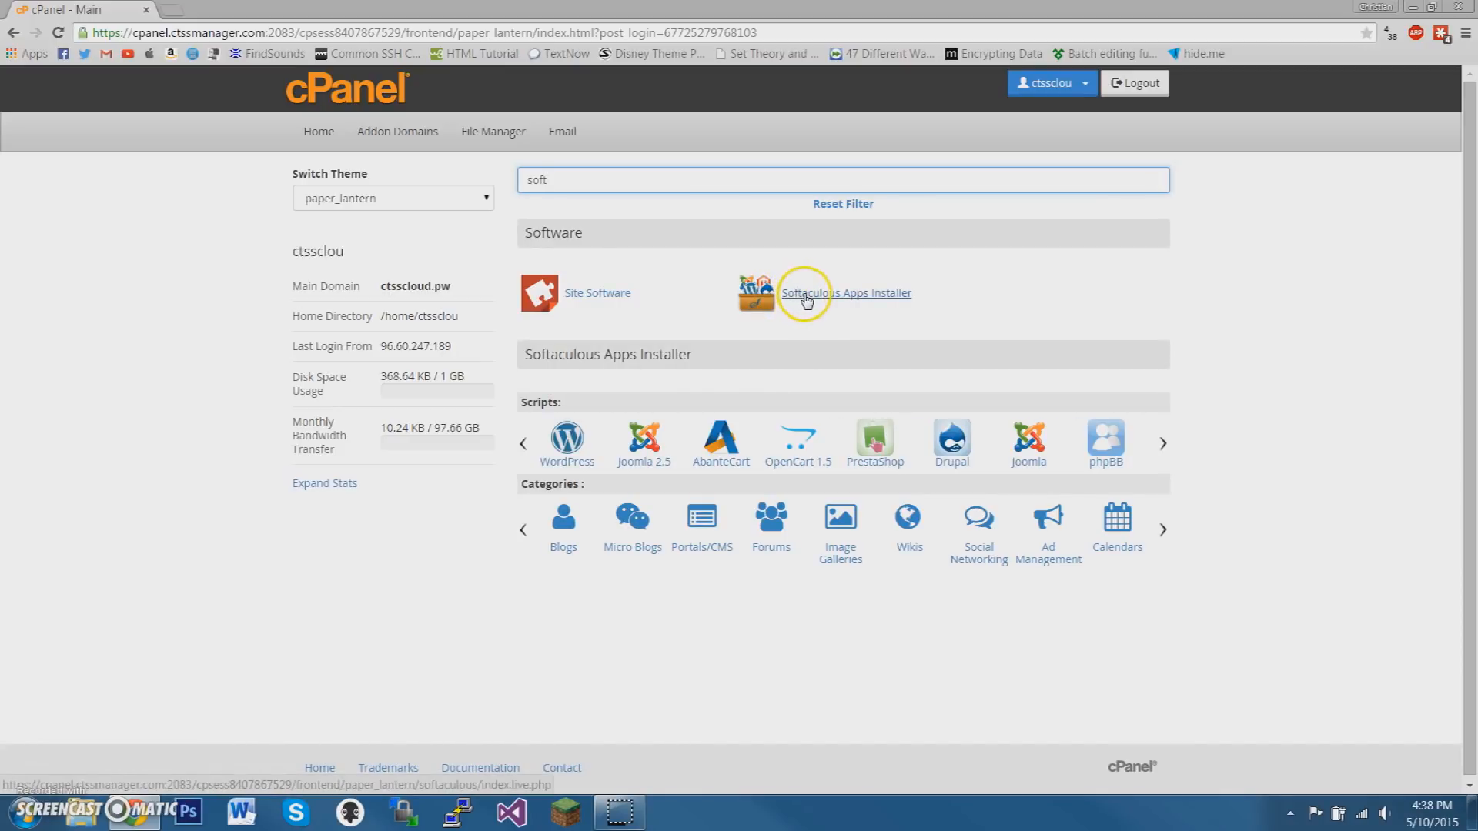
{"action": "left_click", "coordinate": [569, 460]}
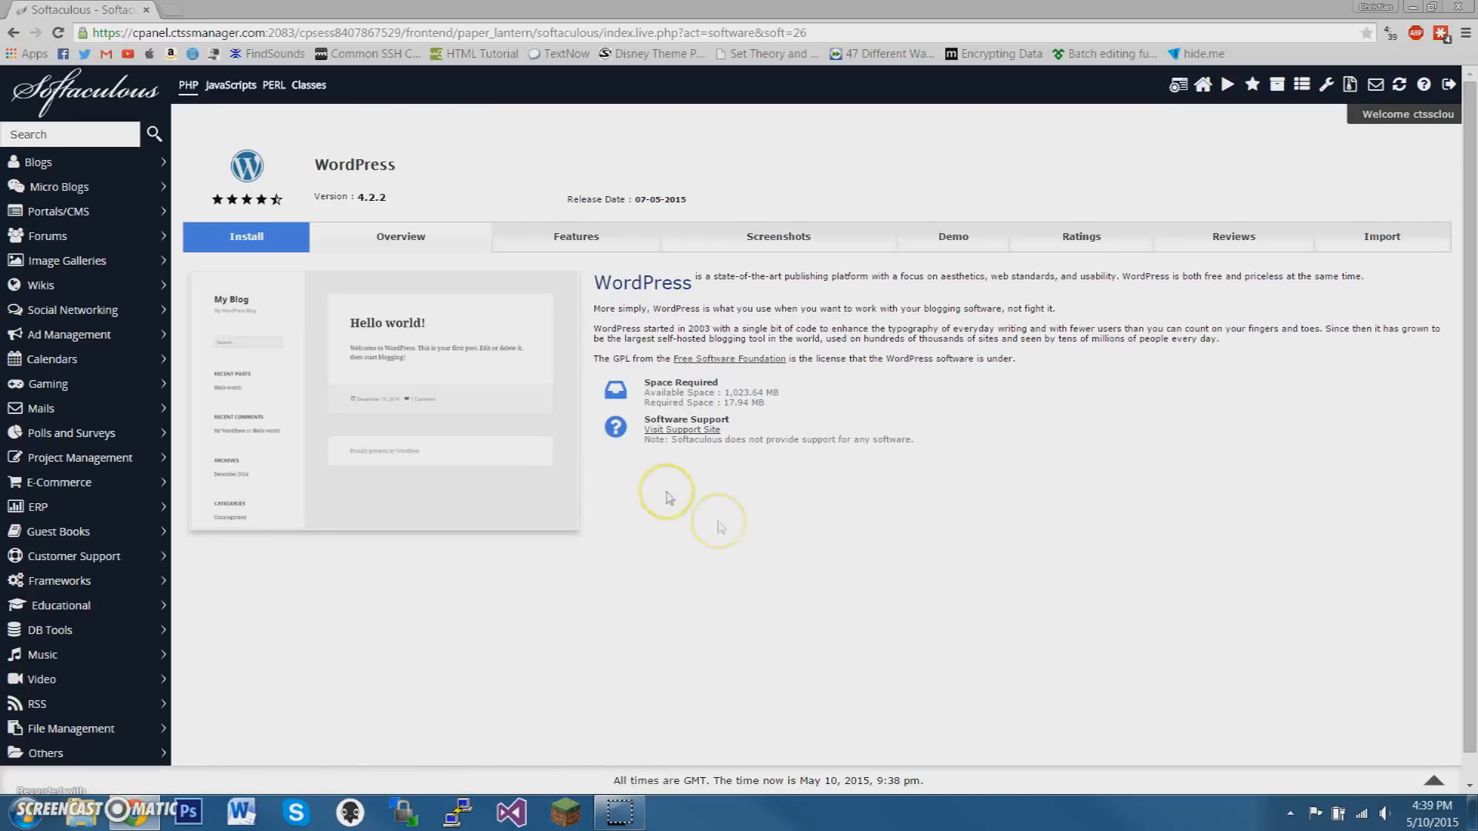
{"action": "left_click", "coordinate": [216, 245]}
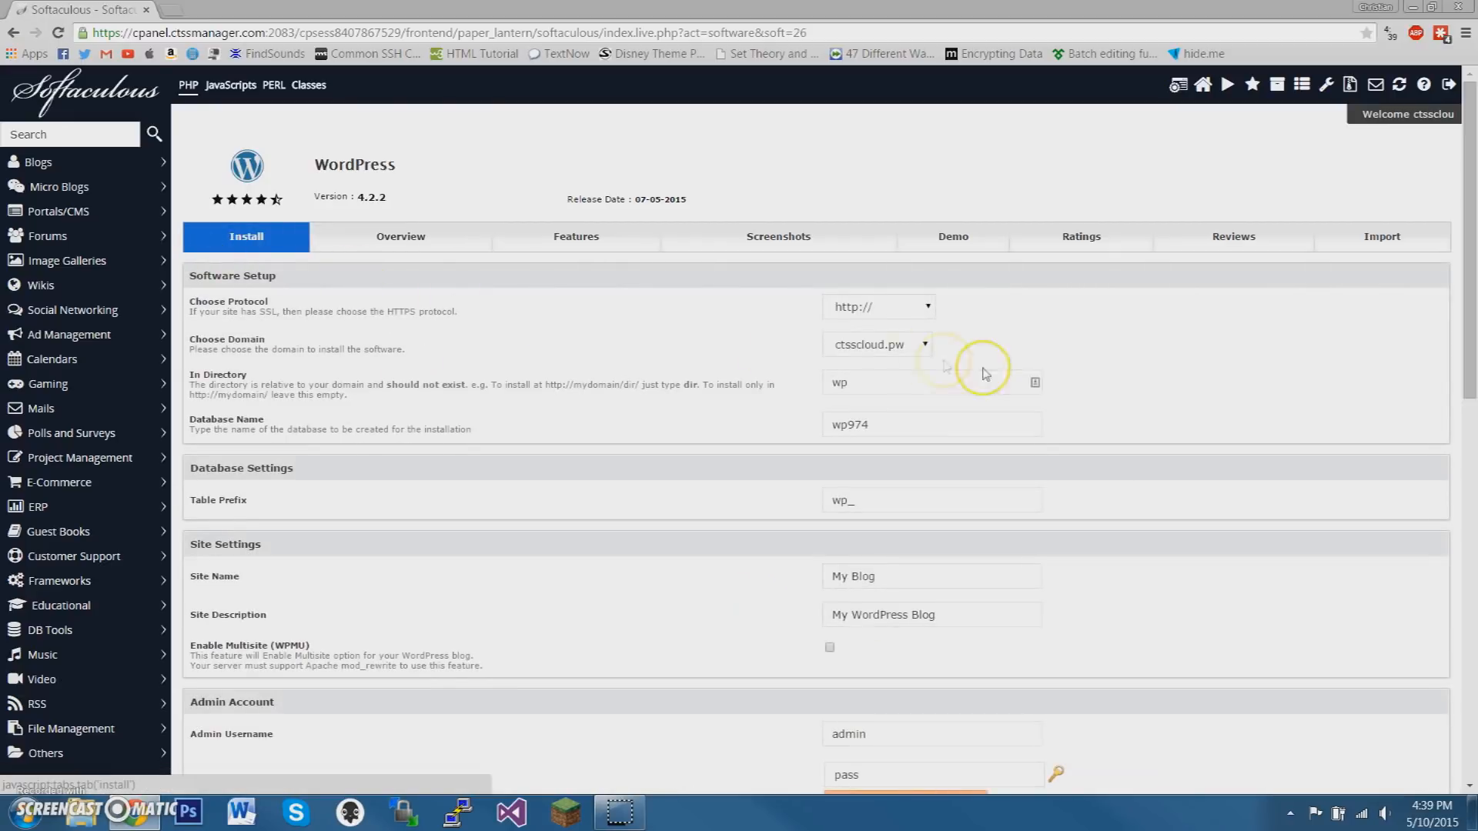
{"action": "left_click", "coordinate": [864, 308]}
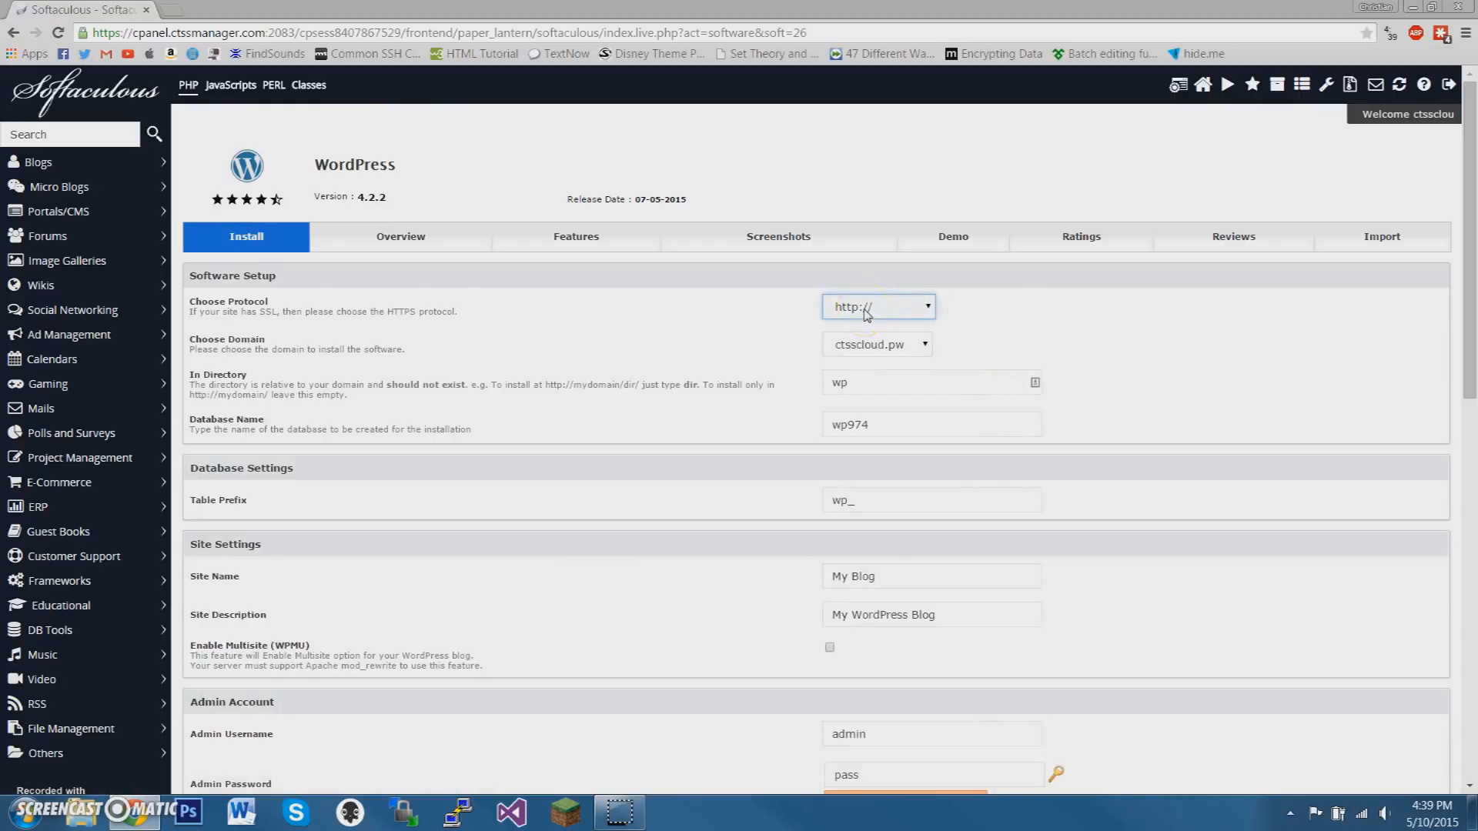
{"action": "left_click", "coordinate": [866, 309]}
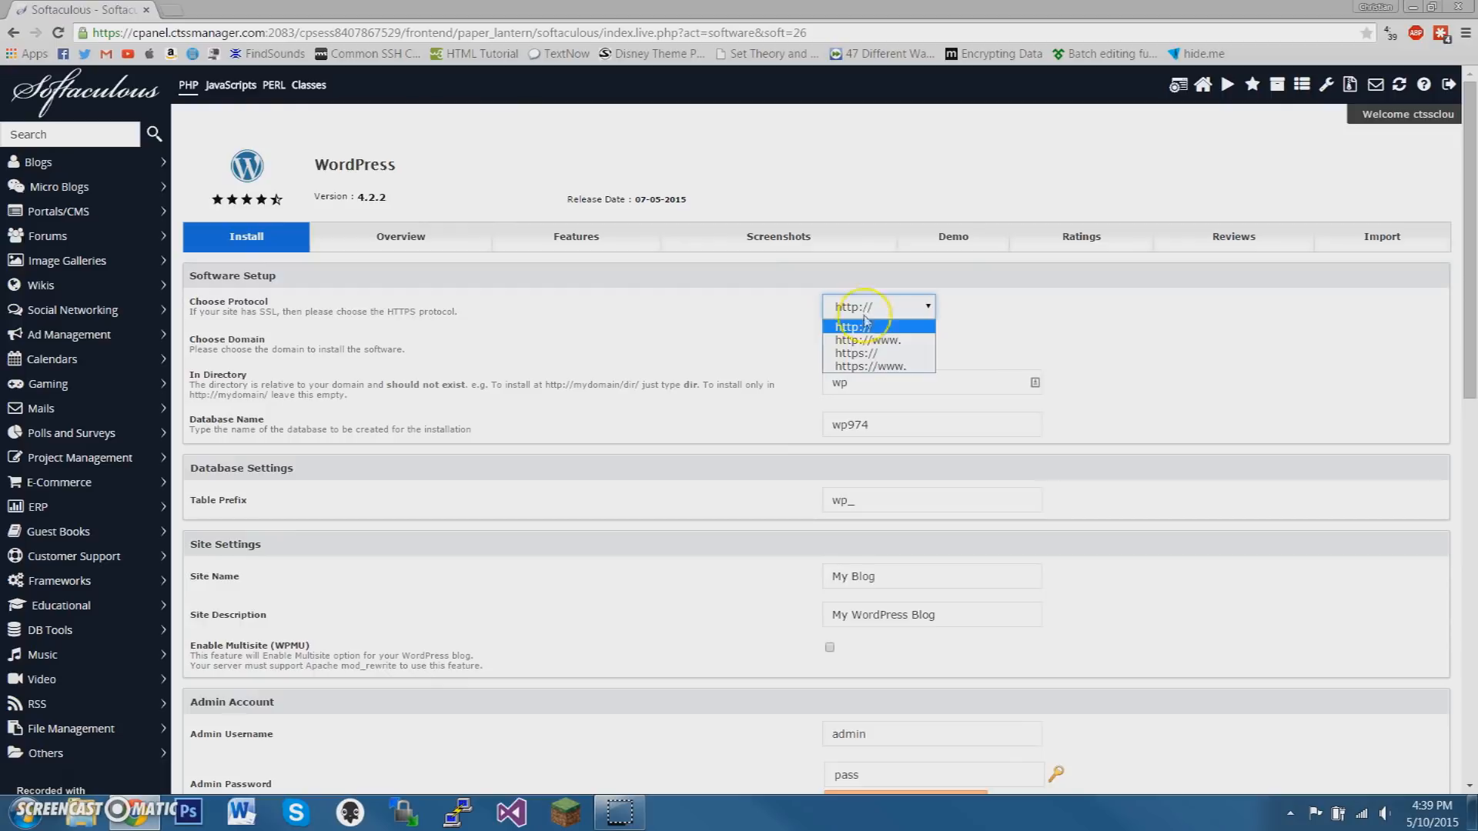
{"action": "left_click", "coordinate": [869, 367]}
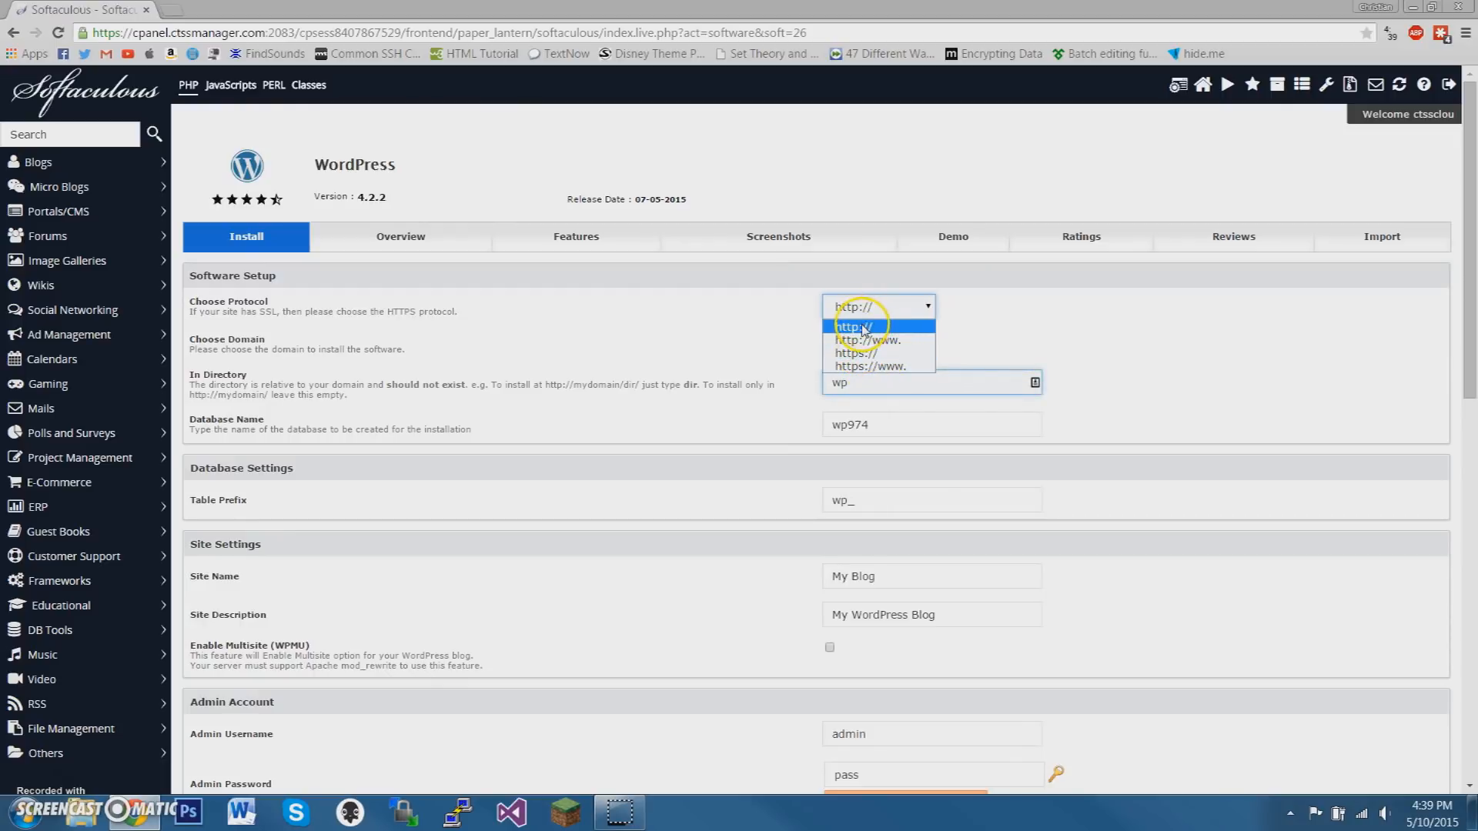
{"action": "left_click", "coordinate": [864, 329]}
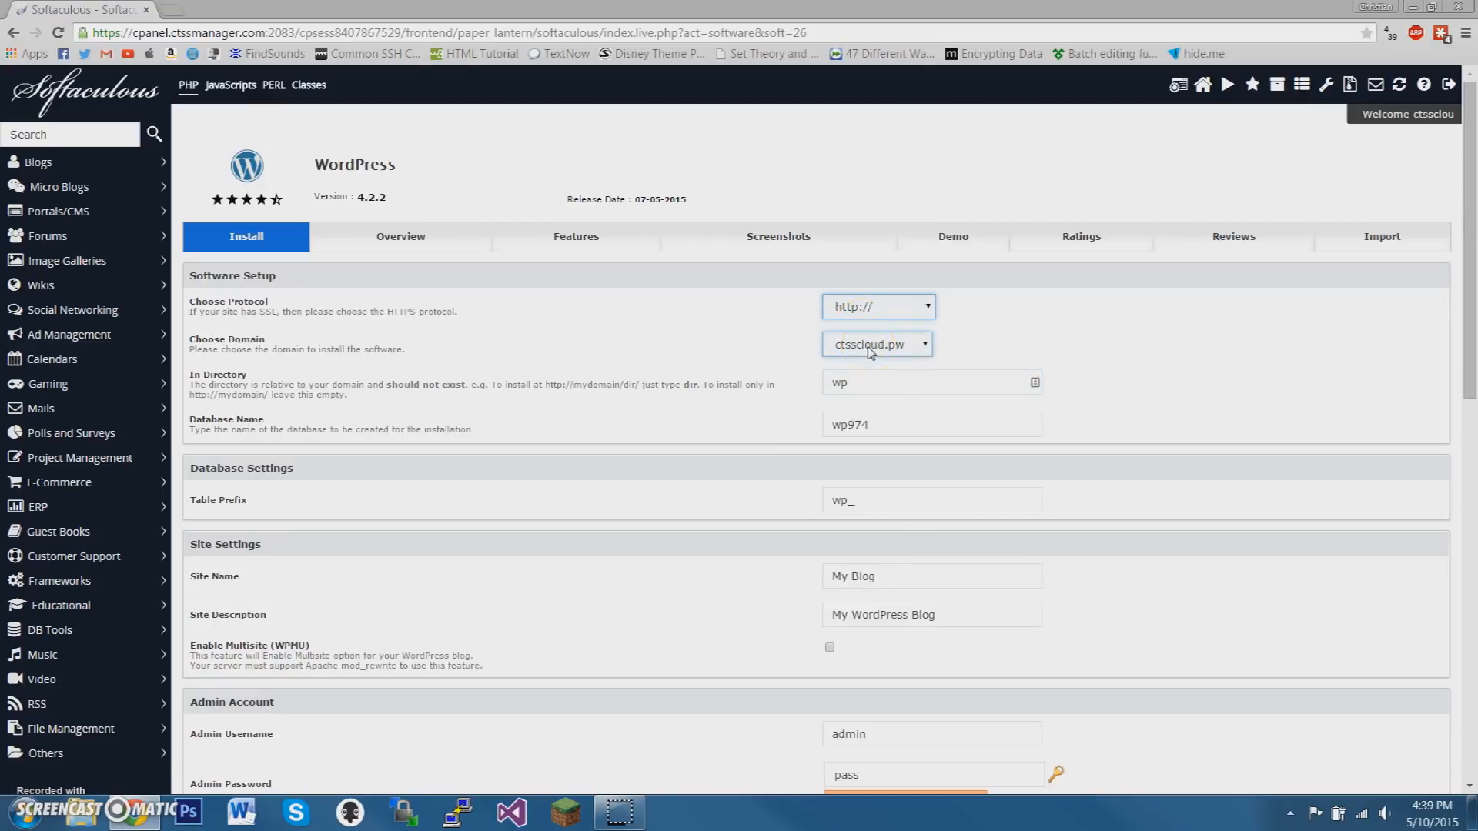
Open ctsscloud.pw in a new tab and examine what the domain's root currently serves
{"action": "key", "text": "ctrl+t"}
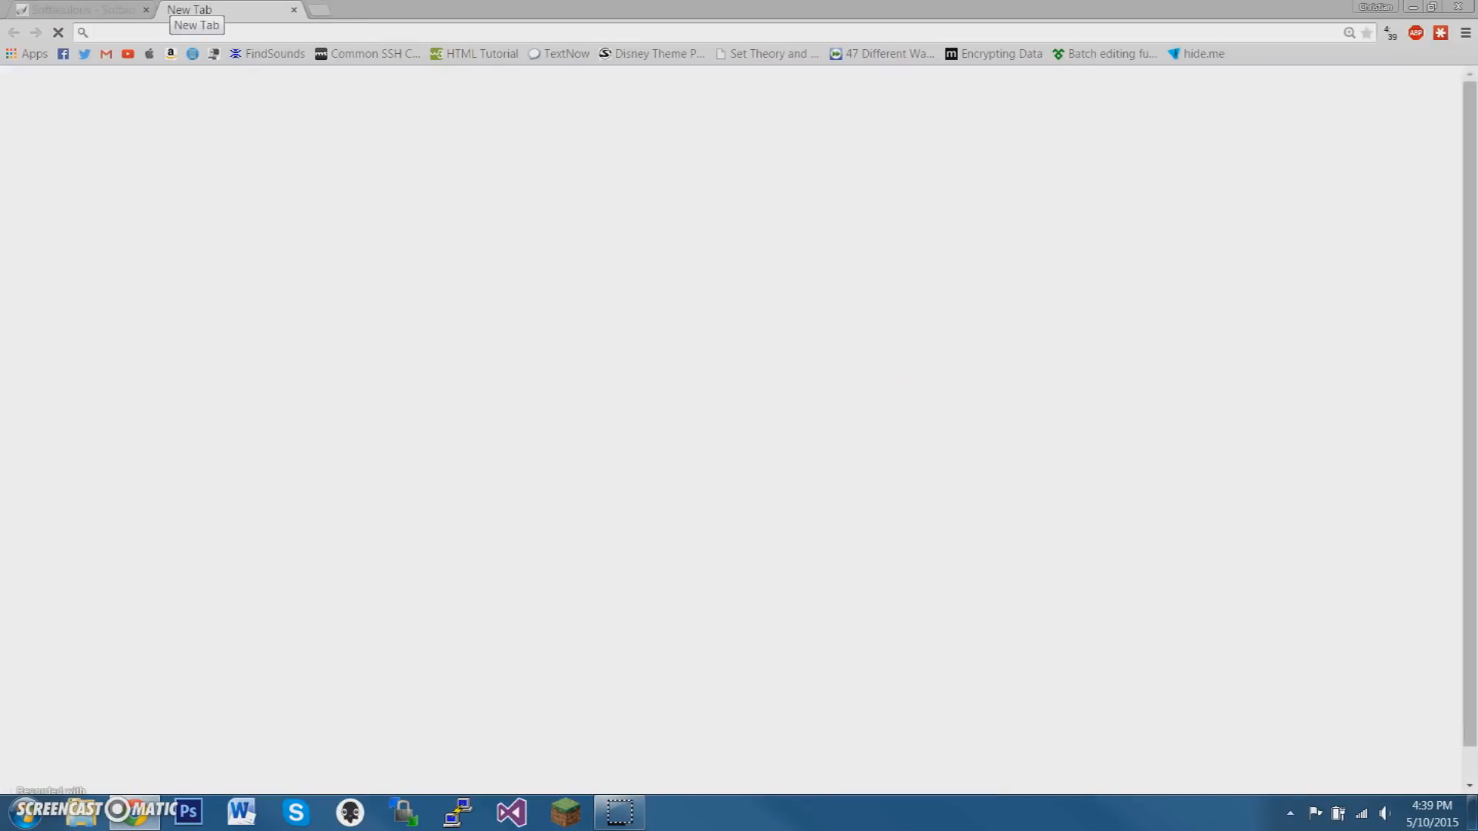
{"action": "type", "text": "ctts"}
{"action": "key", "text": "BackSpace"}
{"action": "key", "text": "BackSpace"}
{"action": "key", "text": "BackSpace"}
{"action": "type", "text": "ss"}
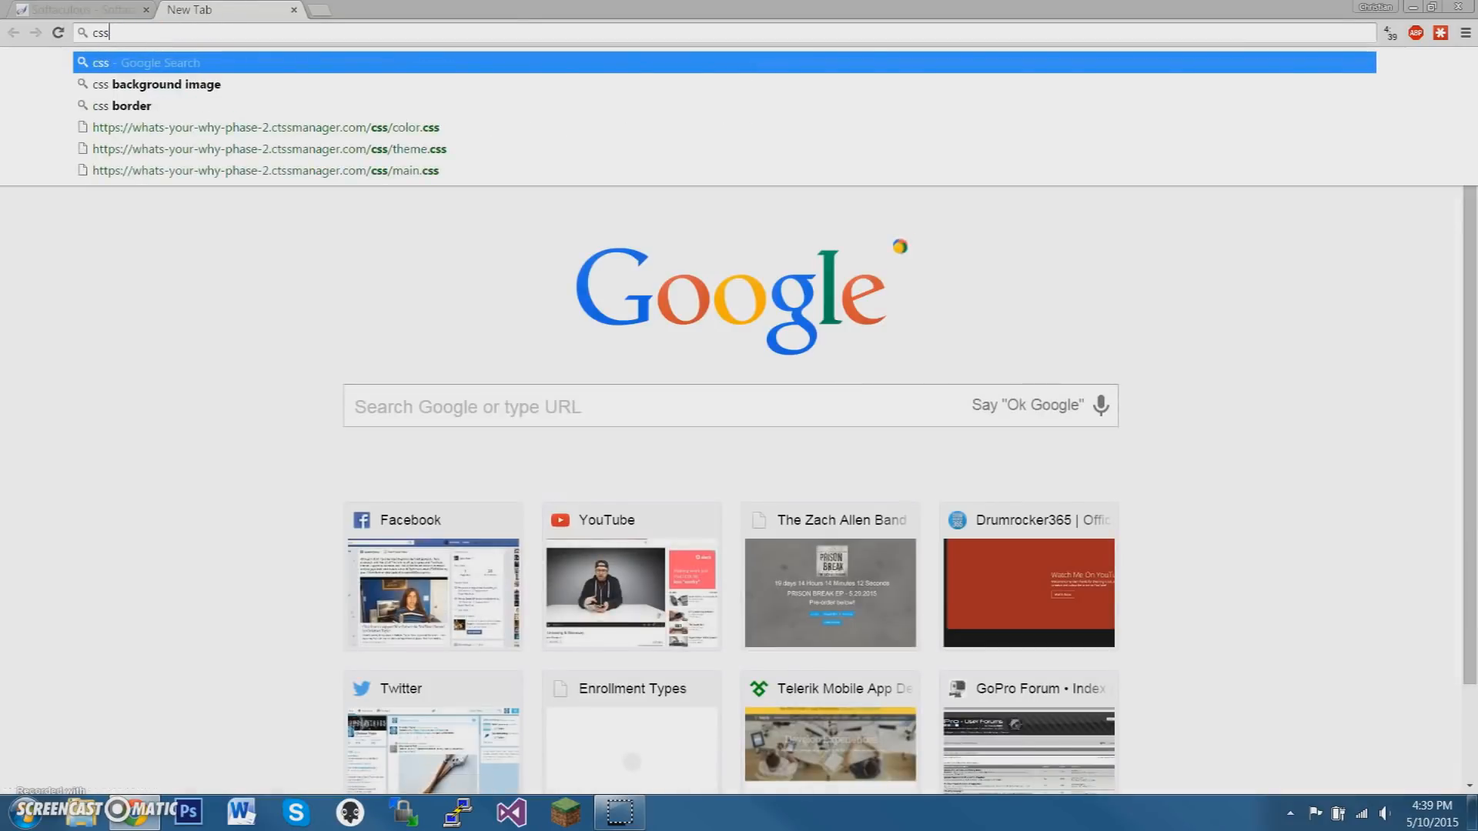
{"action": "key", "text": "BackSpace"}
{"action": "key", "text": "BackSpace"}
{"action": "type", "text": "tsscloud.pw"}
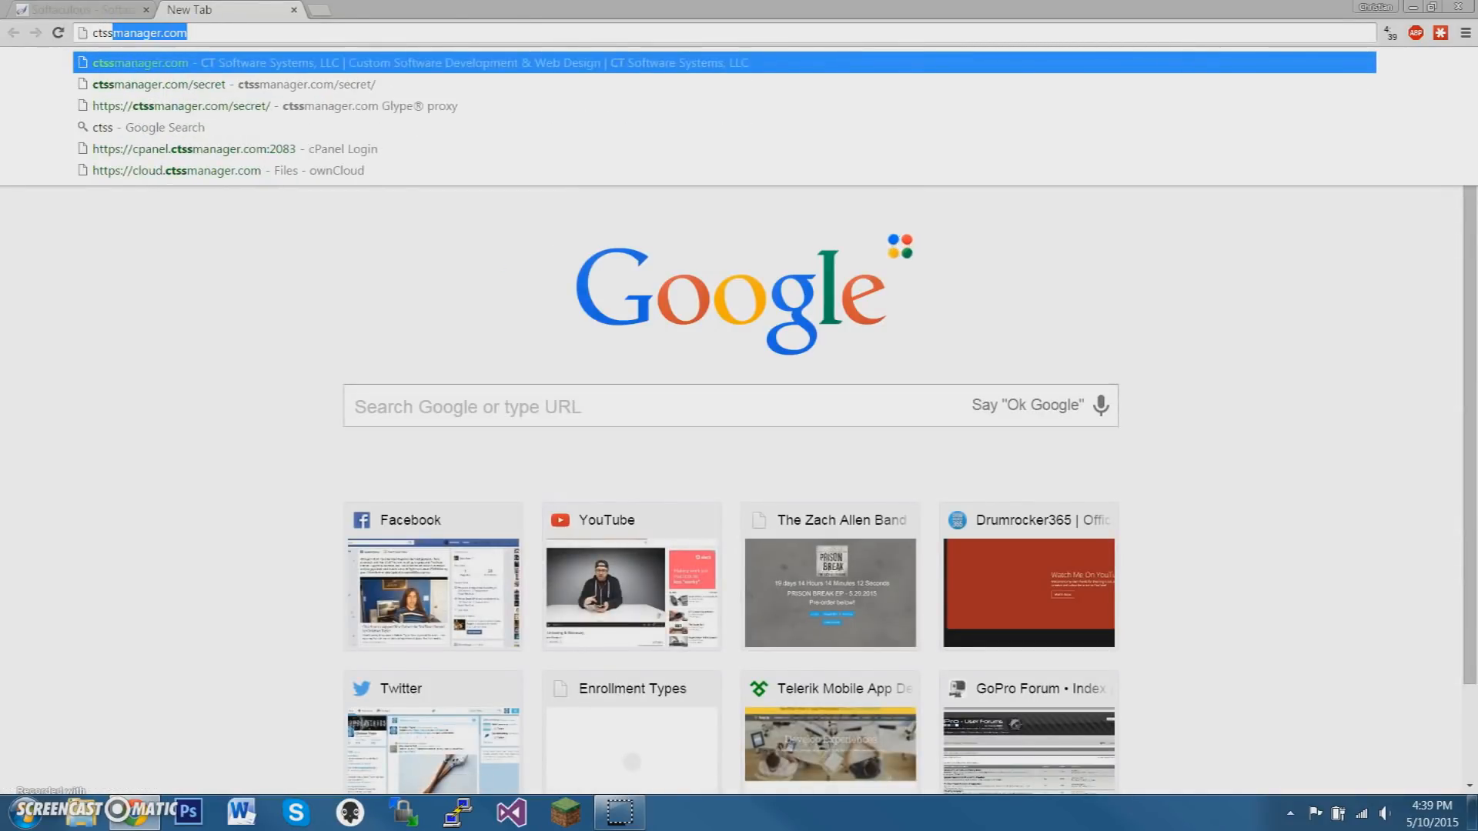
{"action": "key", "text": "Return"}
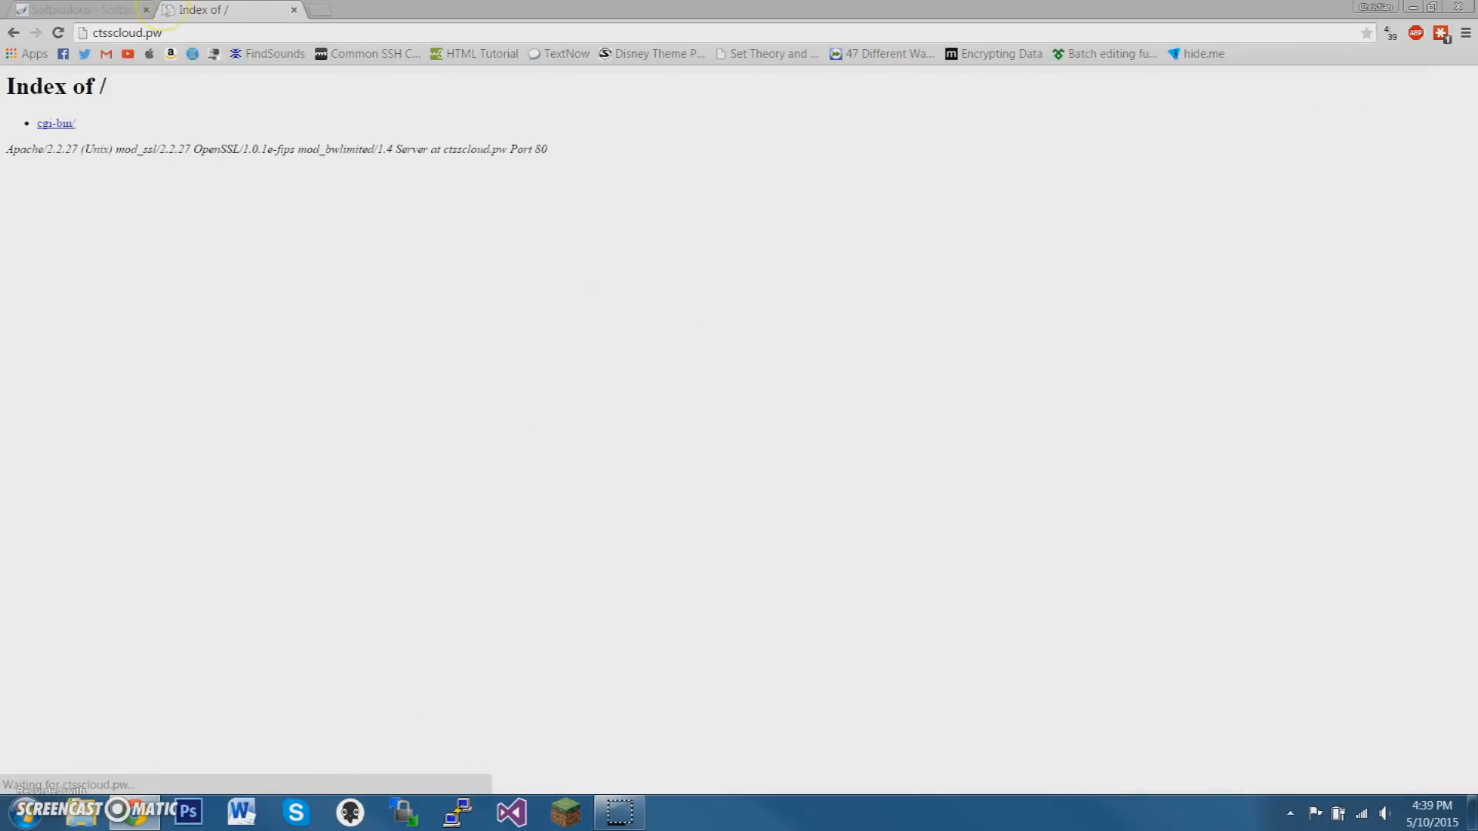
{"action": "left_click_drag", "start_coordinate": [387, 148], "coordinate": [130, 65]}
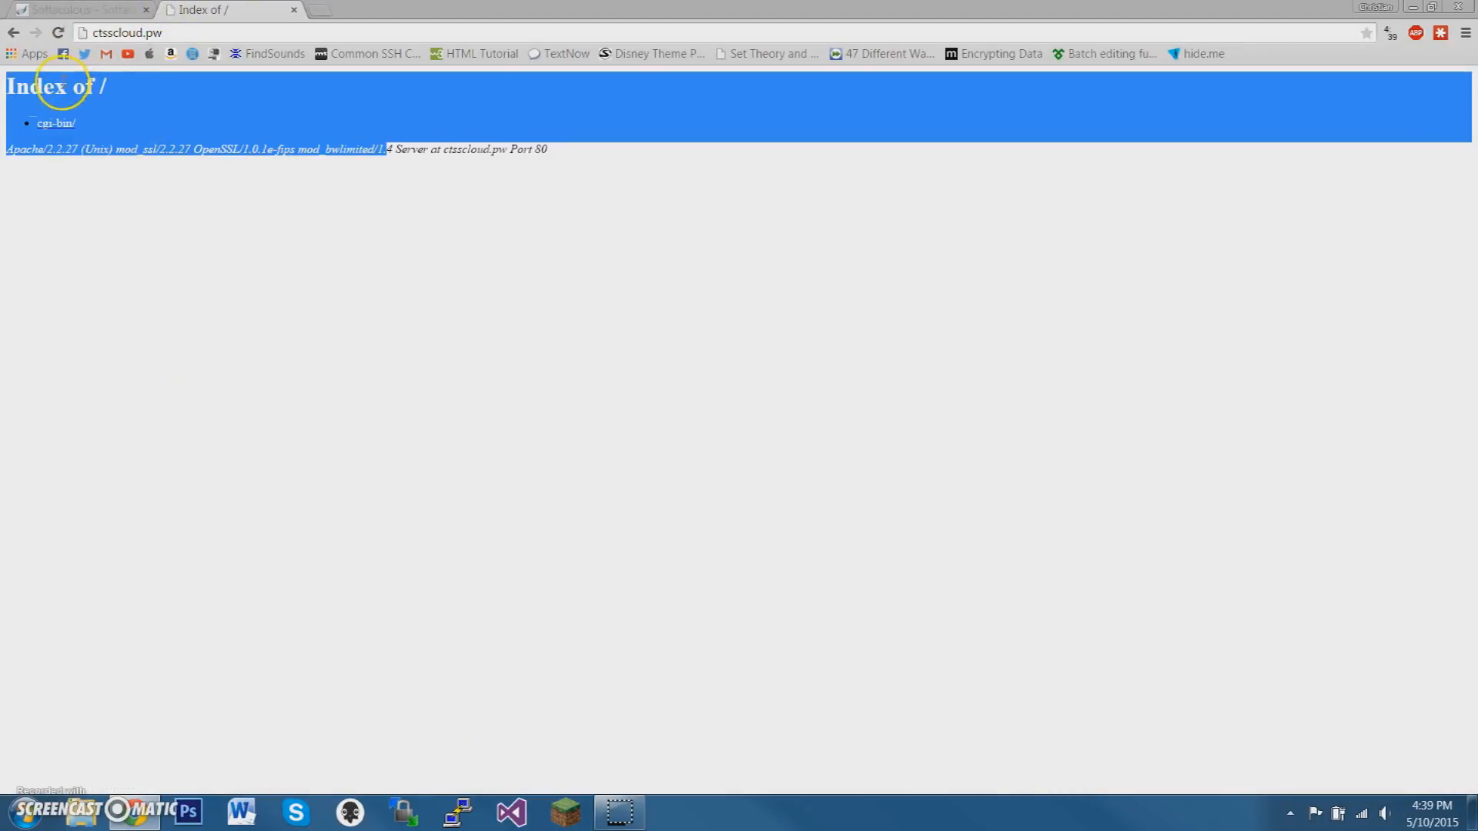
Return to the WordPress install form and clear the installation directory so it installs at the domain root
{"action": "left_click", "coordinate": [85, 9]}
{"action": "double_click", "coordinate": [841, 382]}
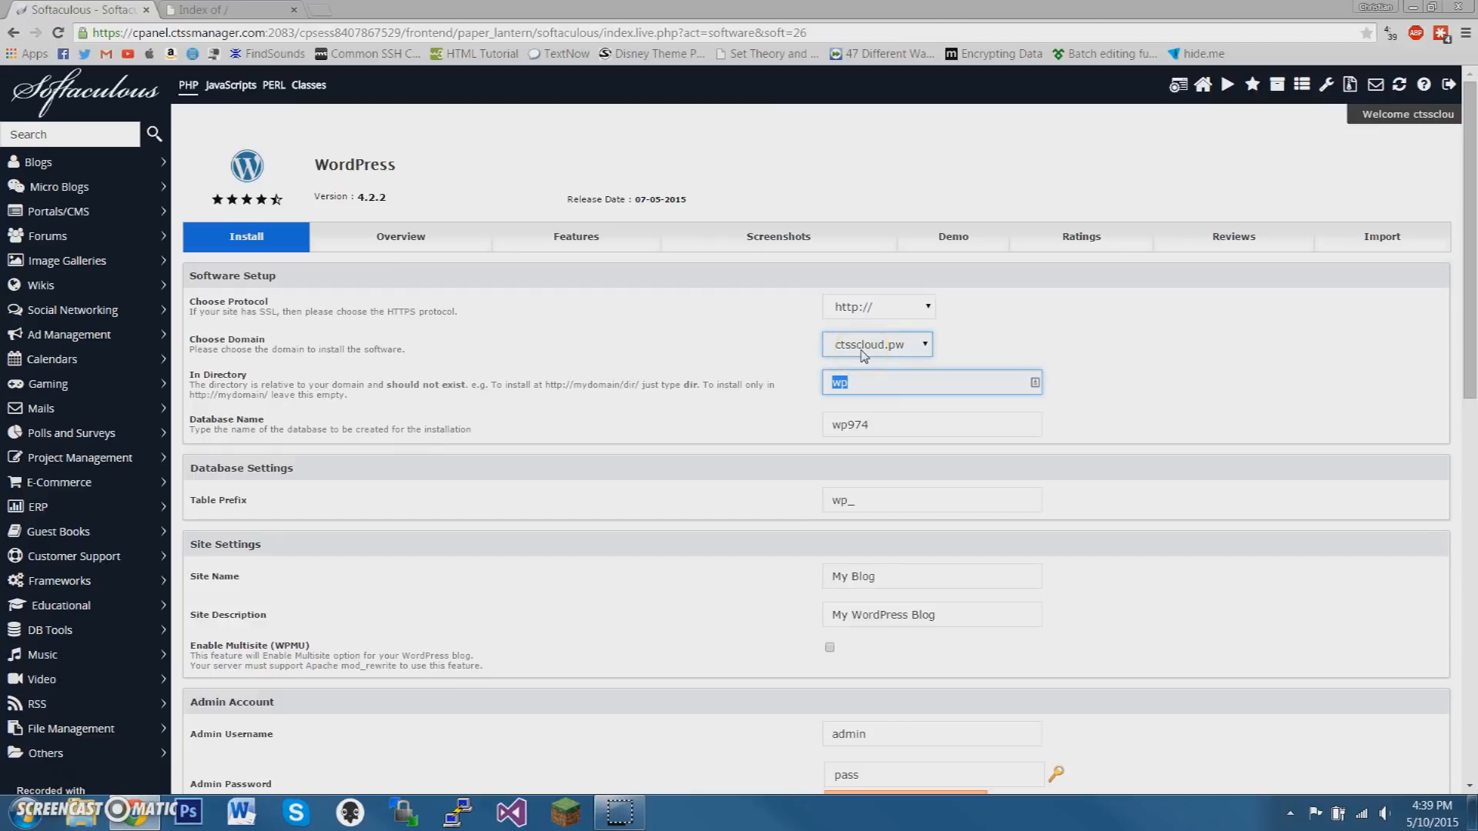
{"action": "key", "text": "BackSpace"}
{"action": "left_click", "coordinate": [692, 391]}
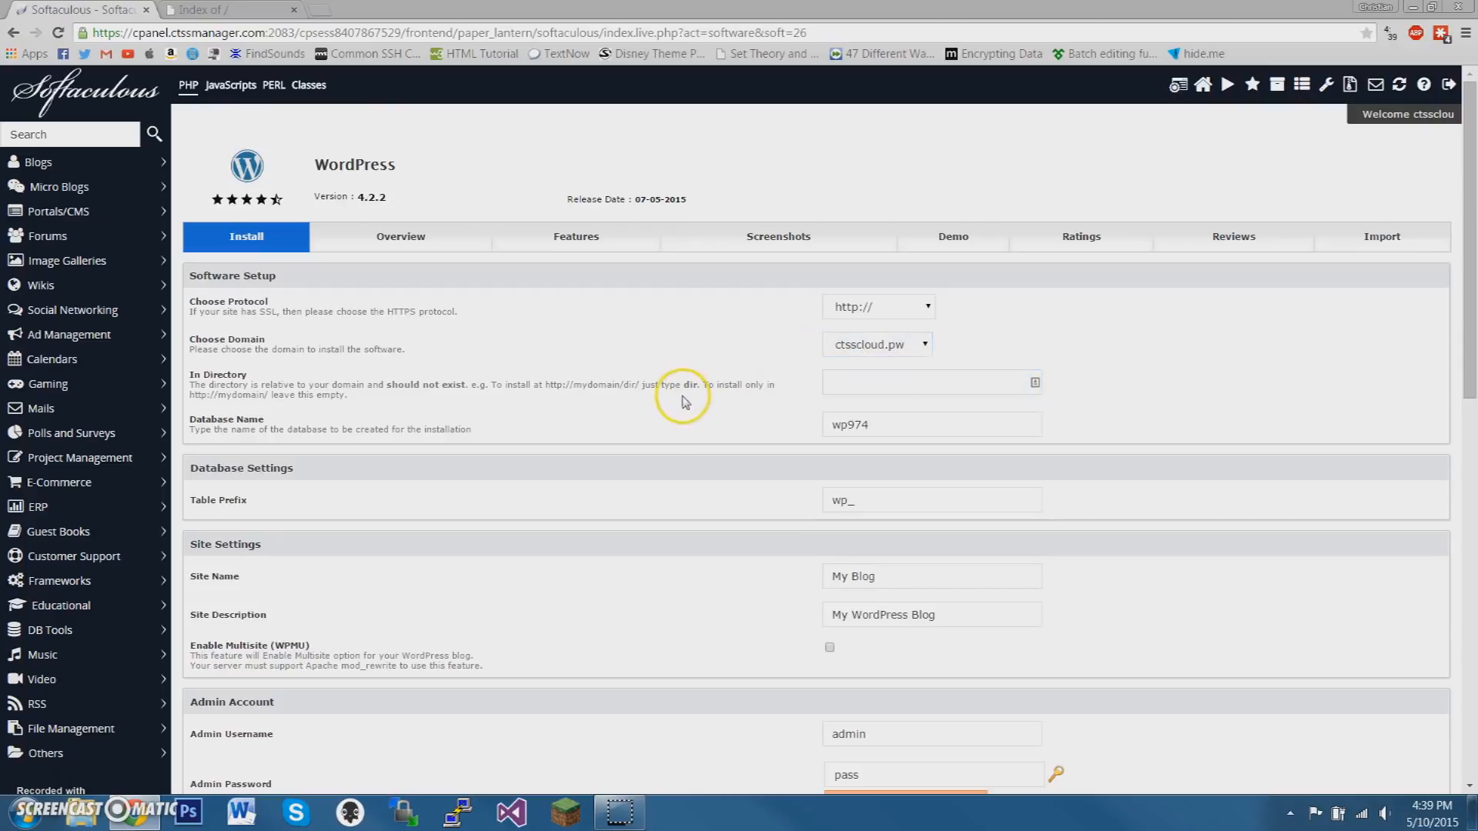
{"action": "left_click", "coordinate": [883, 508]}
Set the site name to "My Amazing WordPress Site"
{"action": "scroll", "coordinate": [653, 481], "scroll_direction": "down", "scroll_amount": 2}
{"action": "left_click", "coordinate": [908, 426]}
{"action": "left_click_drag", "start_coordinate": [908, 425], "coordinate": [796, 439]}
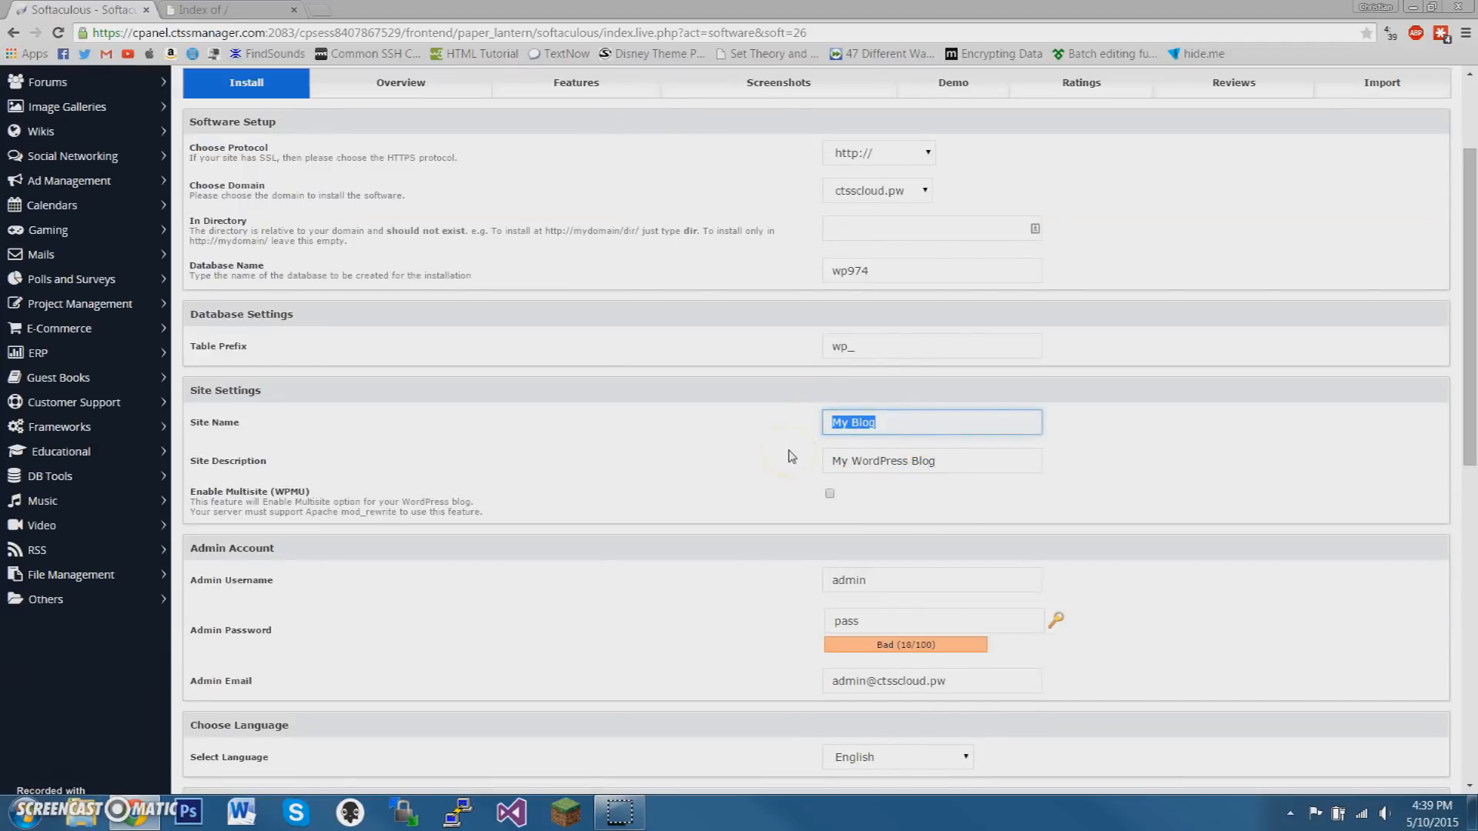
{"action": "type", "text": "My Amazing WordPress Site"}
Copy the site name into the site description, replacing the default description
{"action": "left_click_drag", "start_coordinate": [1031, 423], "coordinate": [665, 458]}
{"action": "key", "text": "ctrl+c"}
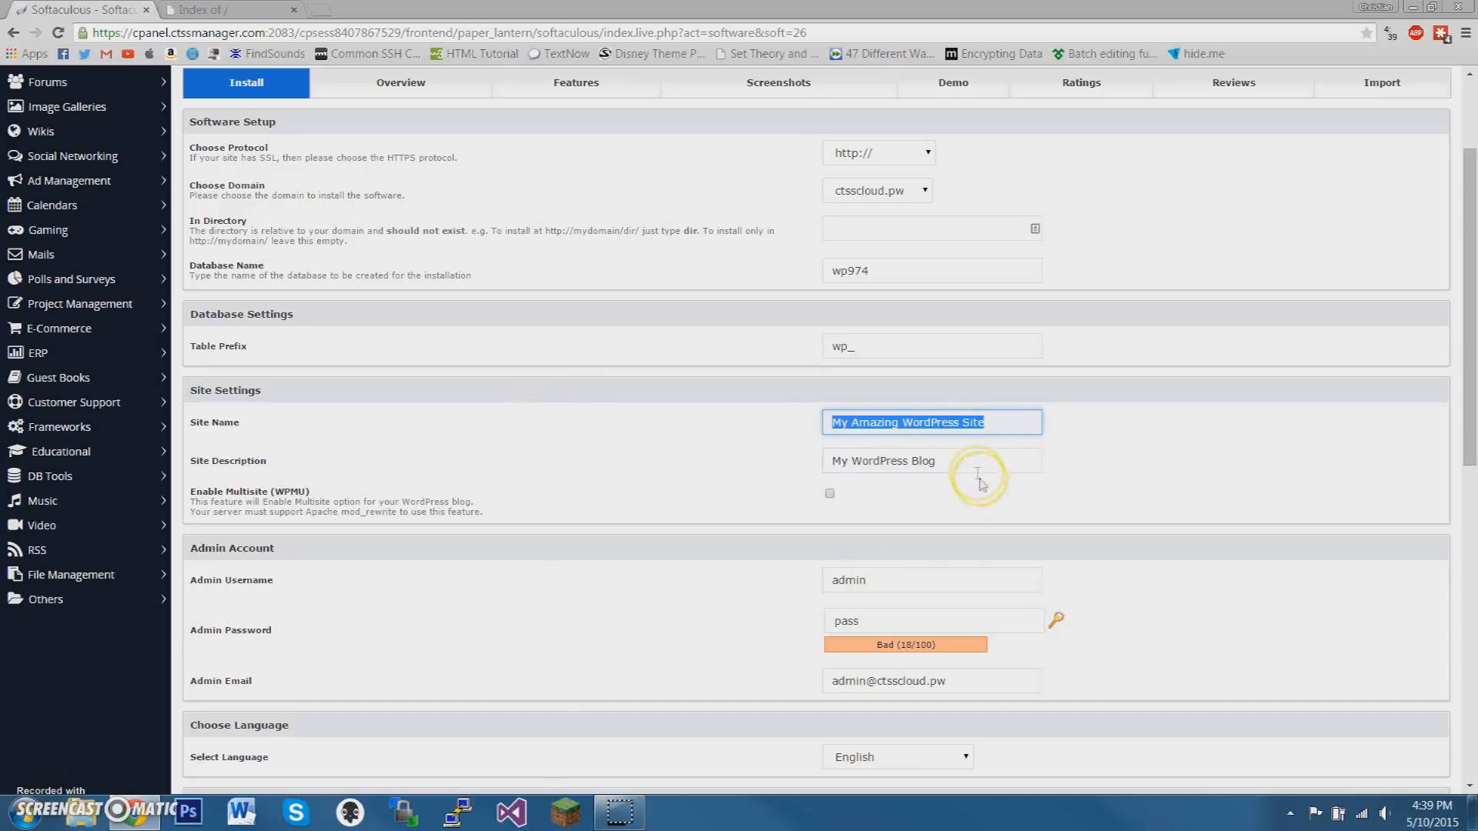
{"action": "left_click_drag", "start_coordinate": [1000, 462], "coordinate": [685, 482]}
{"action": "key", "text": "ctrl+v"}
Change the site name to "Hi"
{"action": "left_click_drag", "start_coordinate": [1001, 423], "coordinate": [280, 462]}
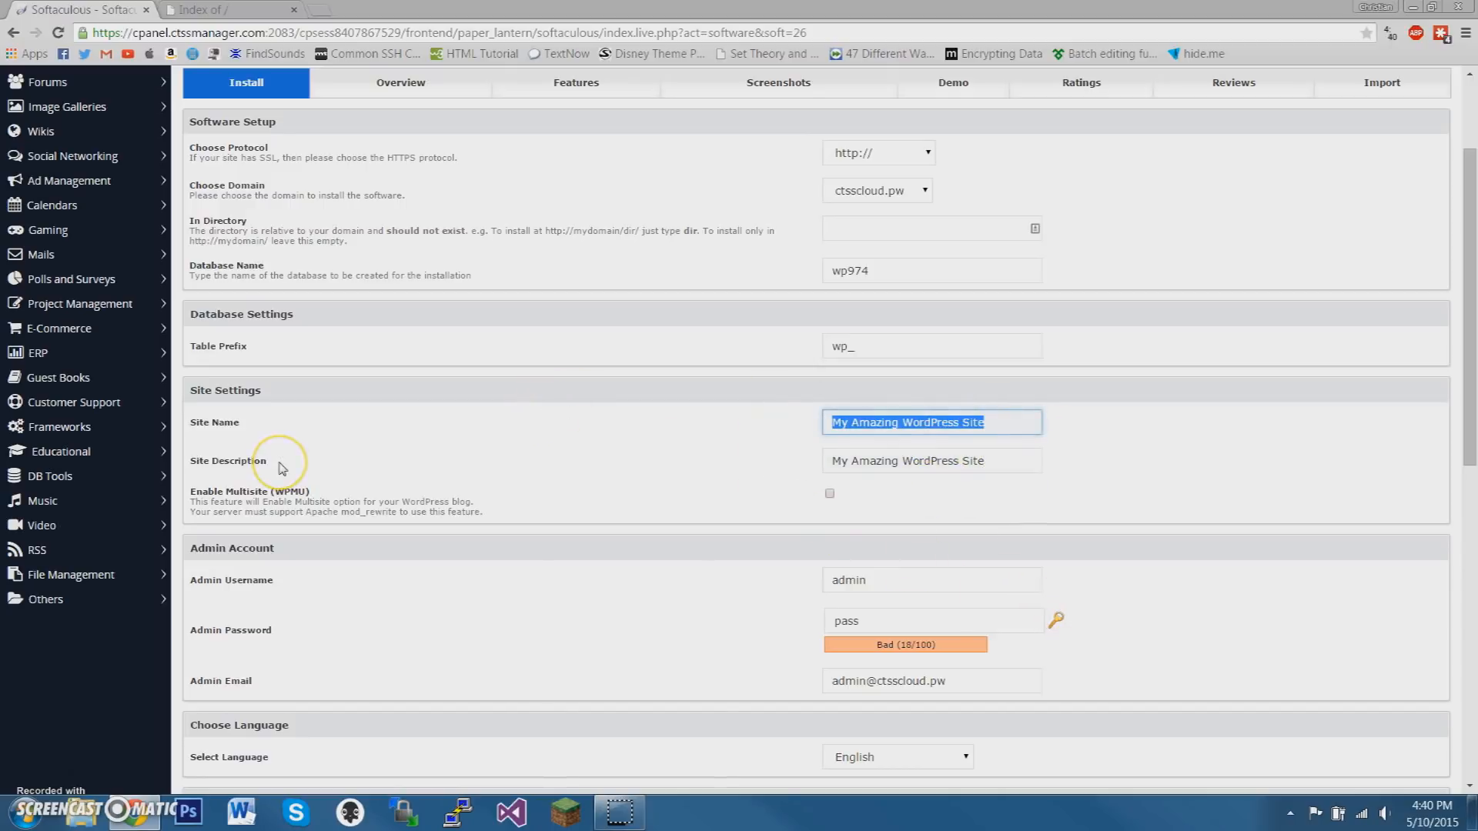
{"action": "type", "text": "Hi"}
{"action": "left_click", "coordinate": [389, 477]}
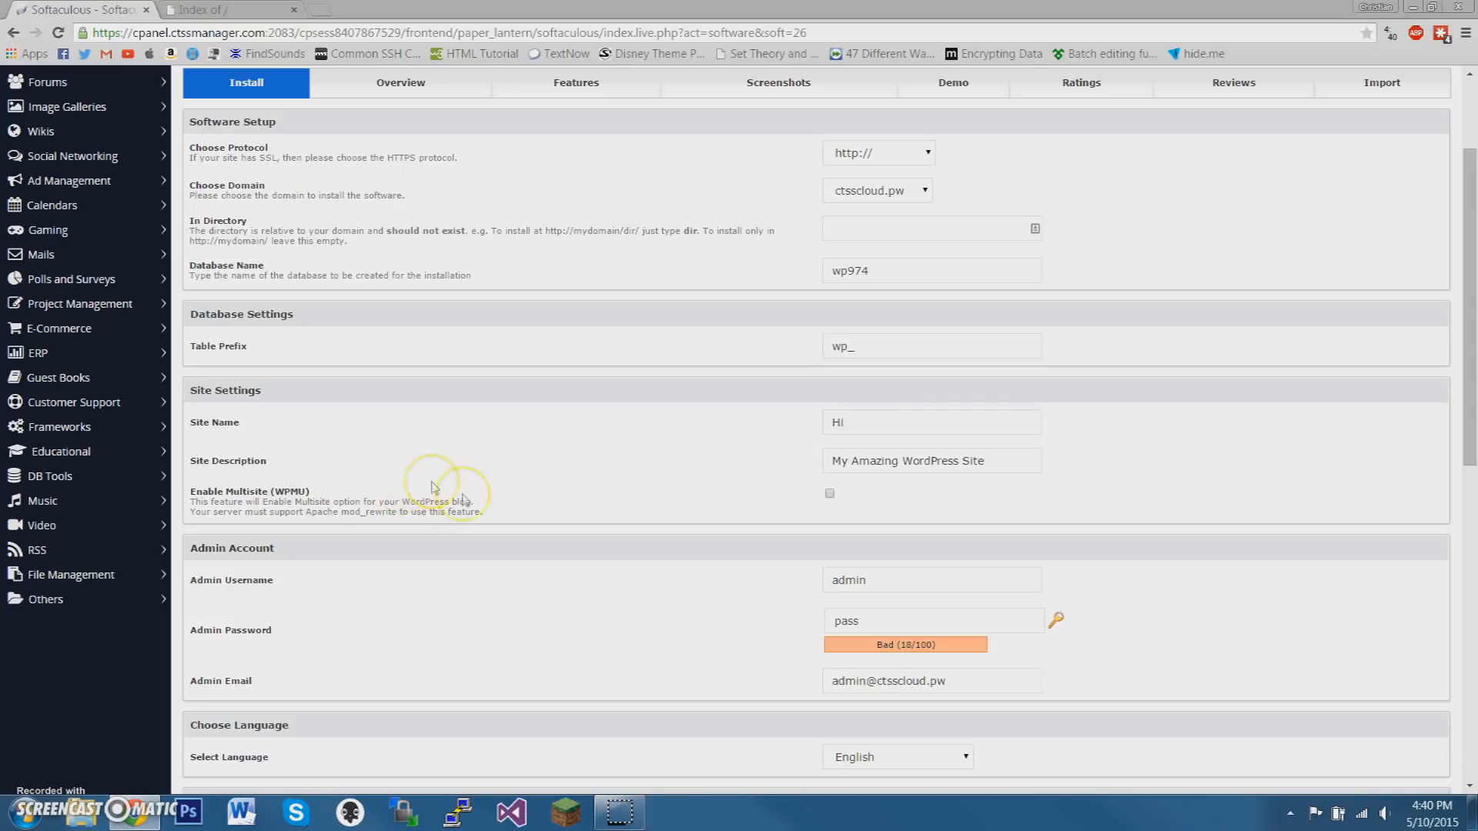
Expand the advanced options and install WordPress with the remaining settings and theme left at their defaults
{"action": "scroll", "coordinate": [390, 478], "scroll_direction": "down", "scroll_amount": 2}
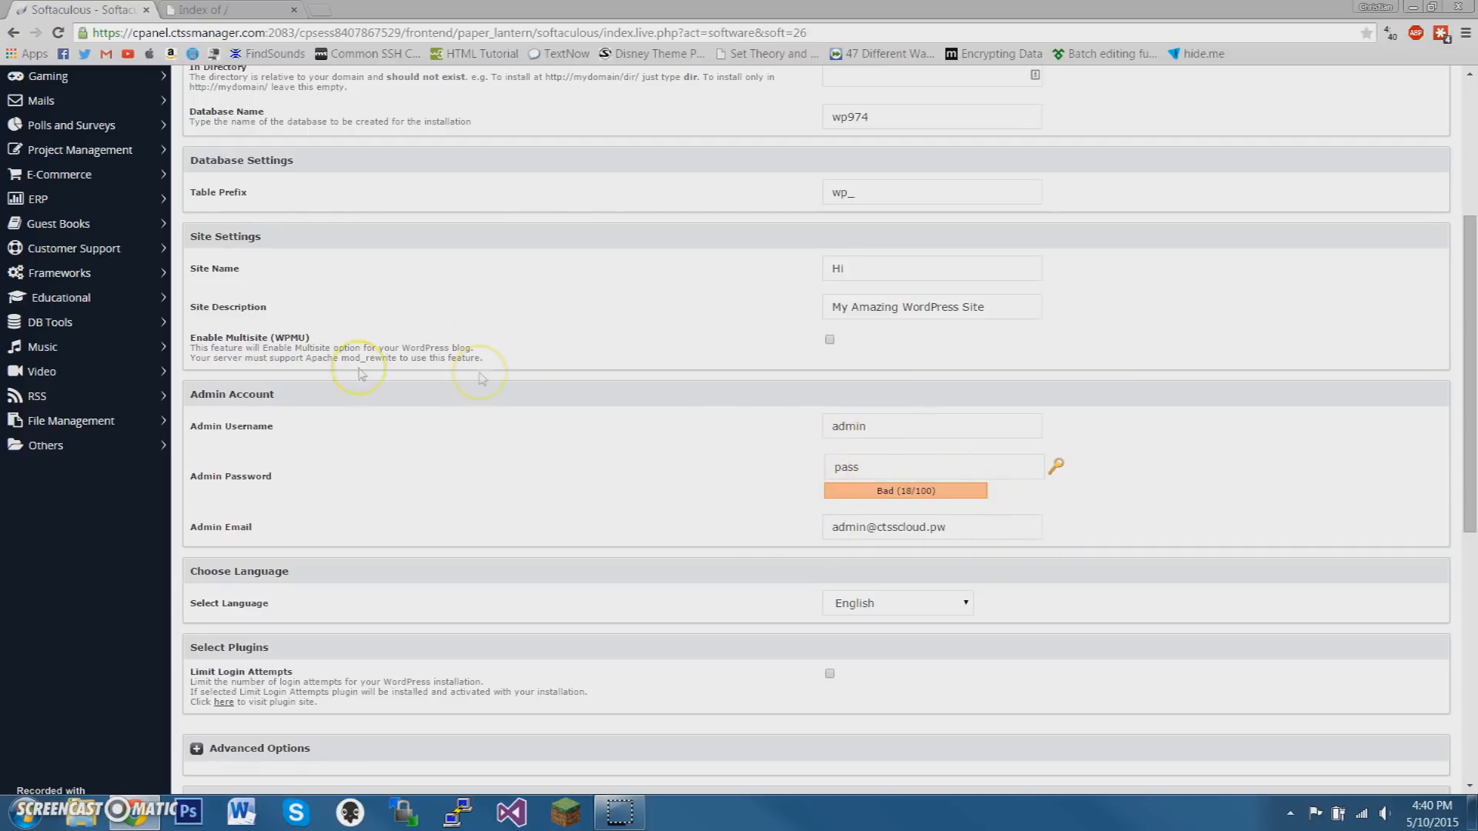
{"action": "scroll", "coordinate": [783, 448], "scroll_direction": "down", "scroll_amount": 1}
{"action": "scroll", "coordinate": [783, 448], "scroll_direction": "down", "scroll_amount": 5}
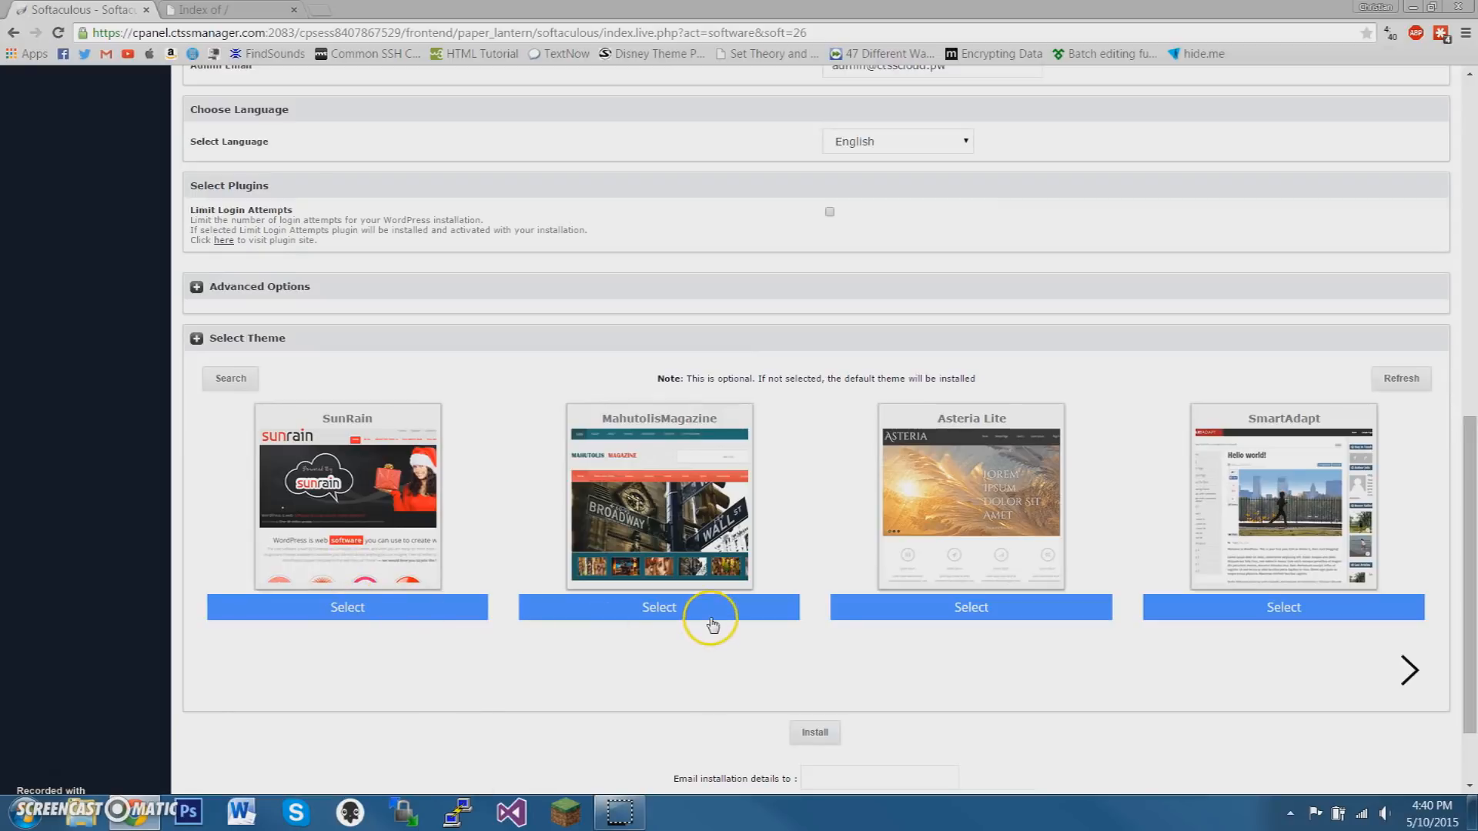
{"action": "left_click", "coordinate": [198, 289]}
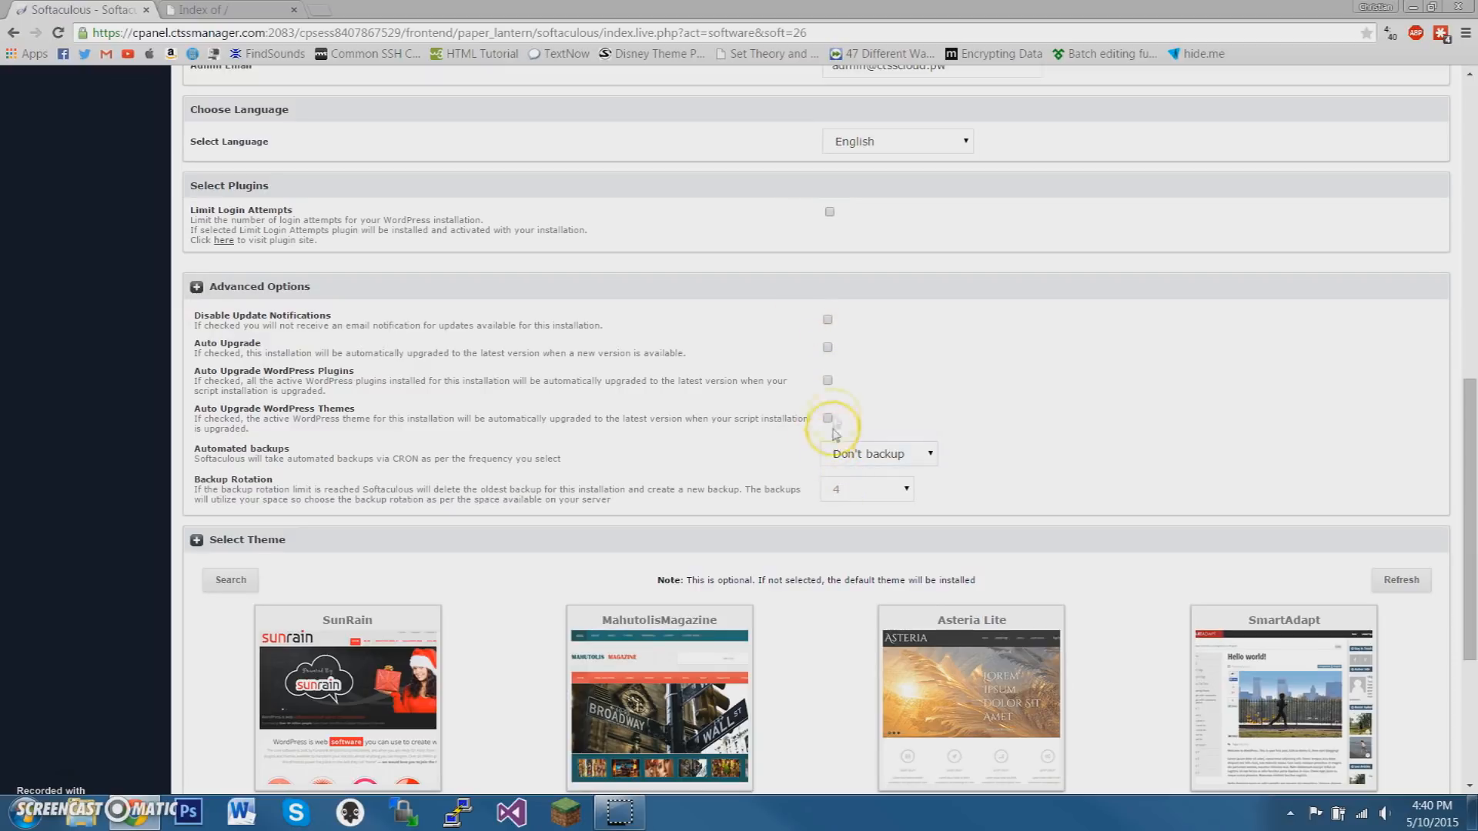
{"action": "scroll", "coordinate": [805, 363], "scroll_direction": "down", "scroll_amount": 2}
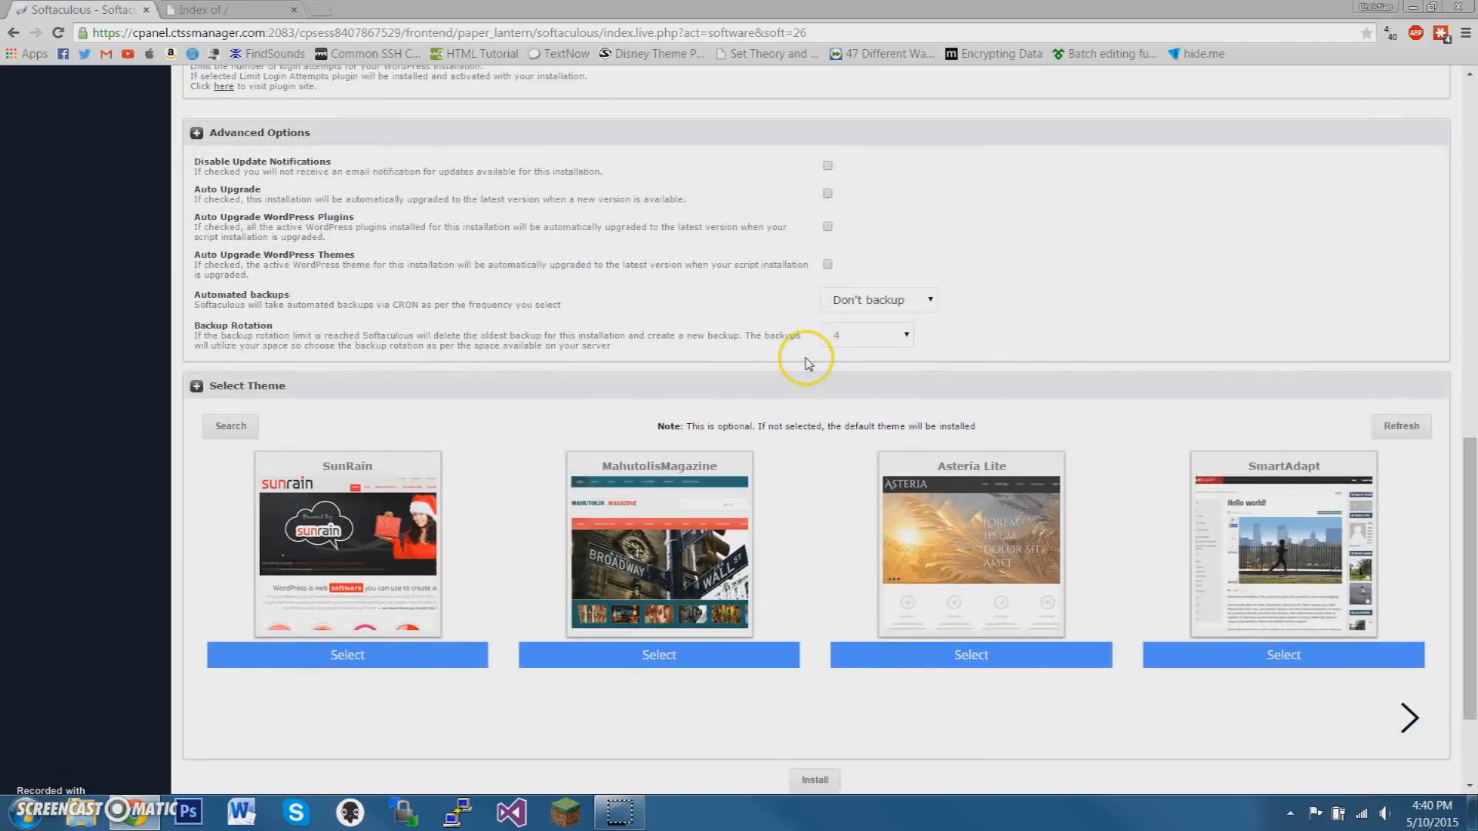
{"action": "scroll", "coordinate": [805, 362], "scroll_direction": "down", "scroll_amount": 2}
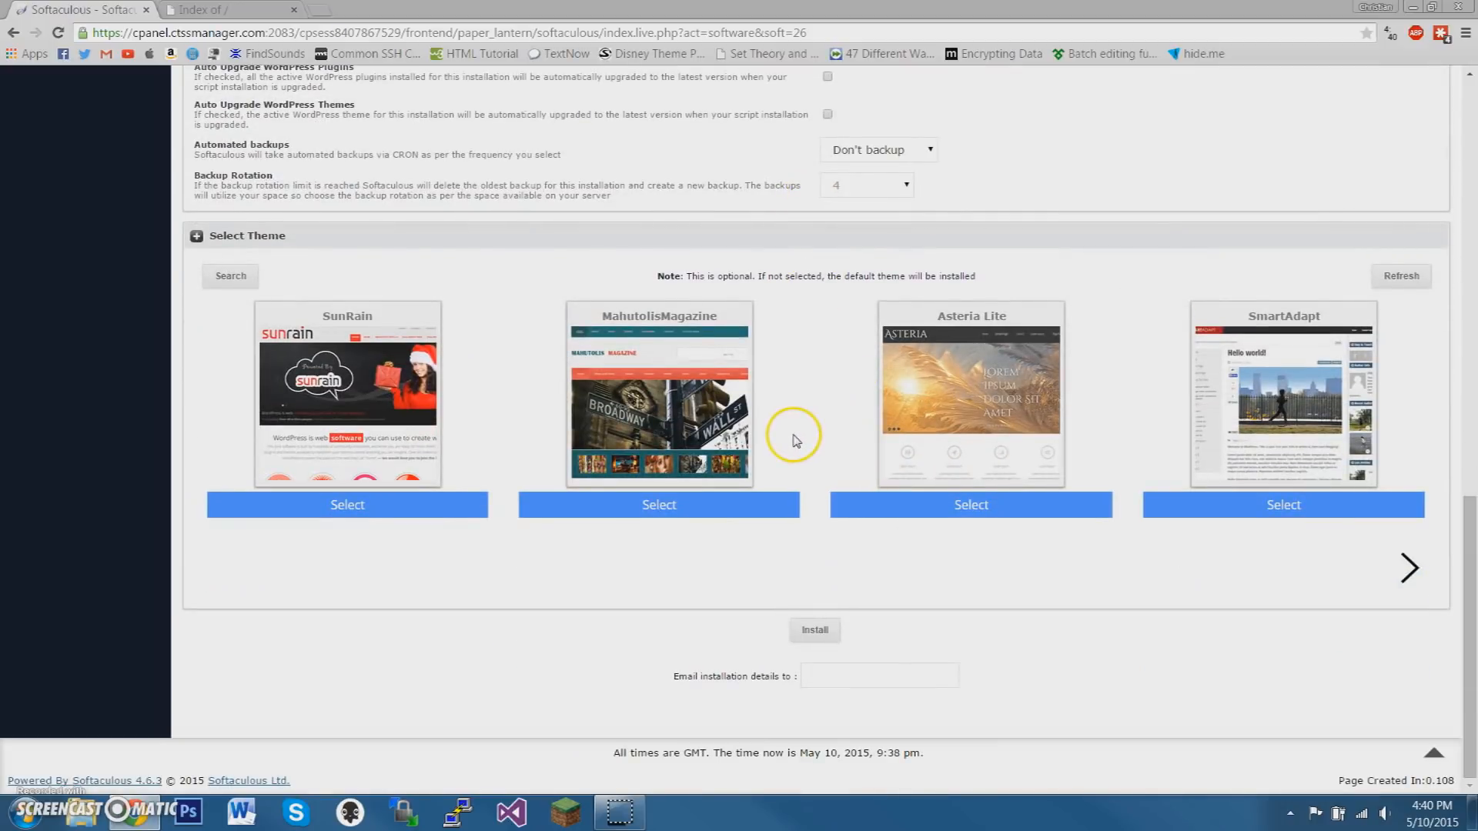
{"action": "left_click", "coordinate": [821, 636]}
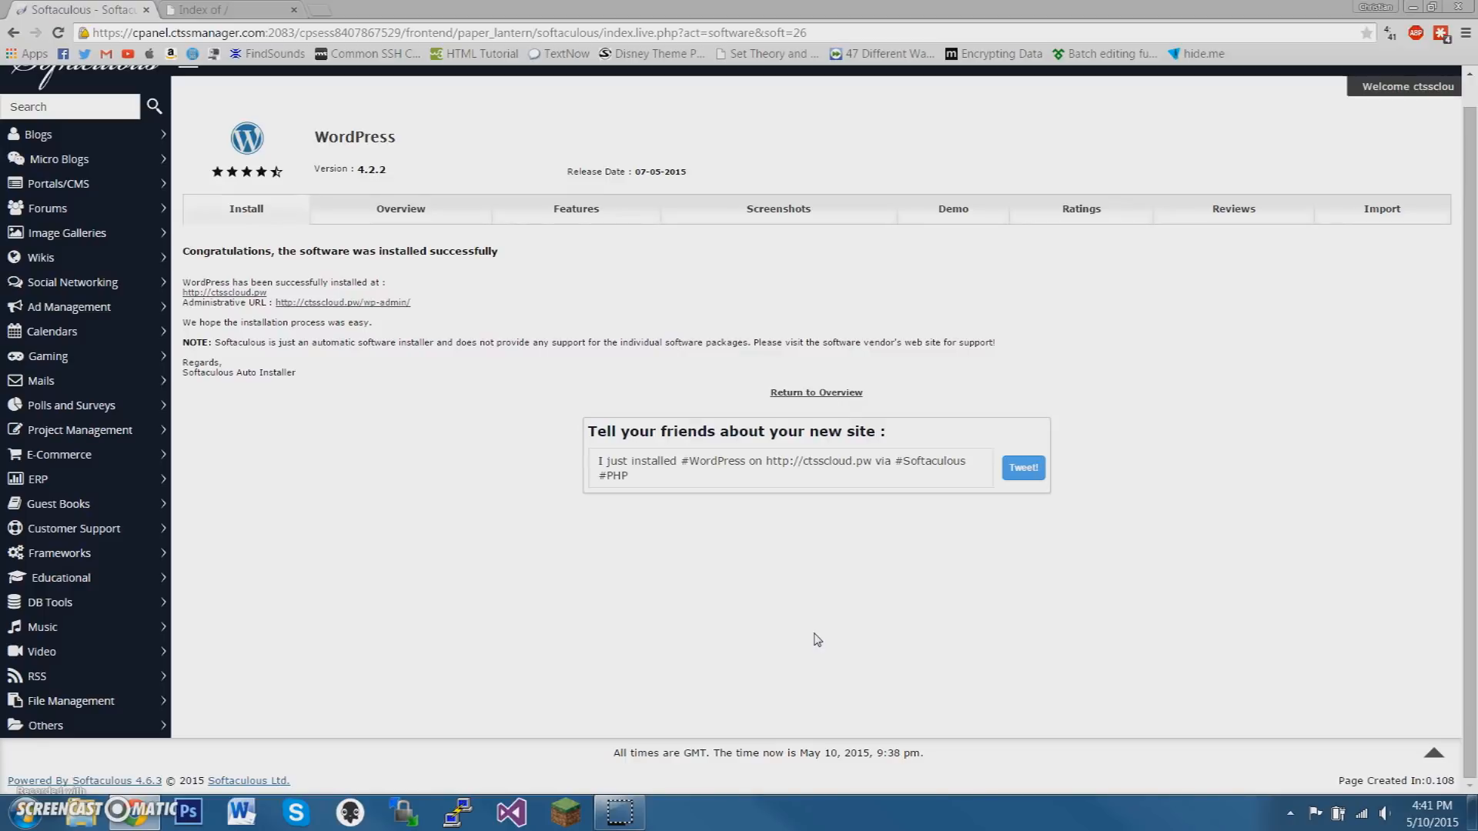
Open the newly installed site at ctsscloud.pw and close the old "Index of /" page
{"action": "left_click", "coordinate": [249, 297]}
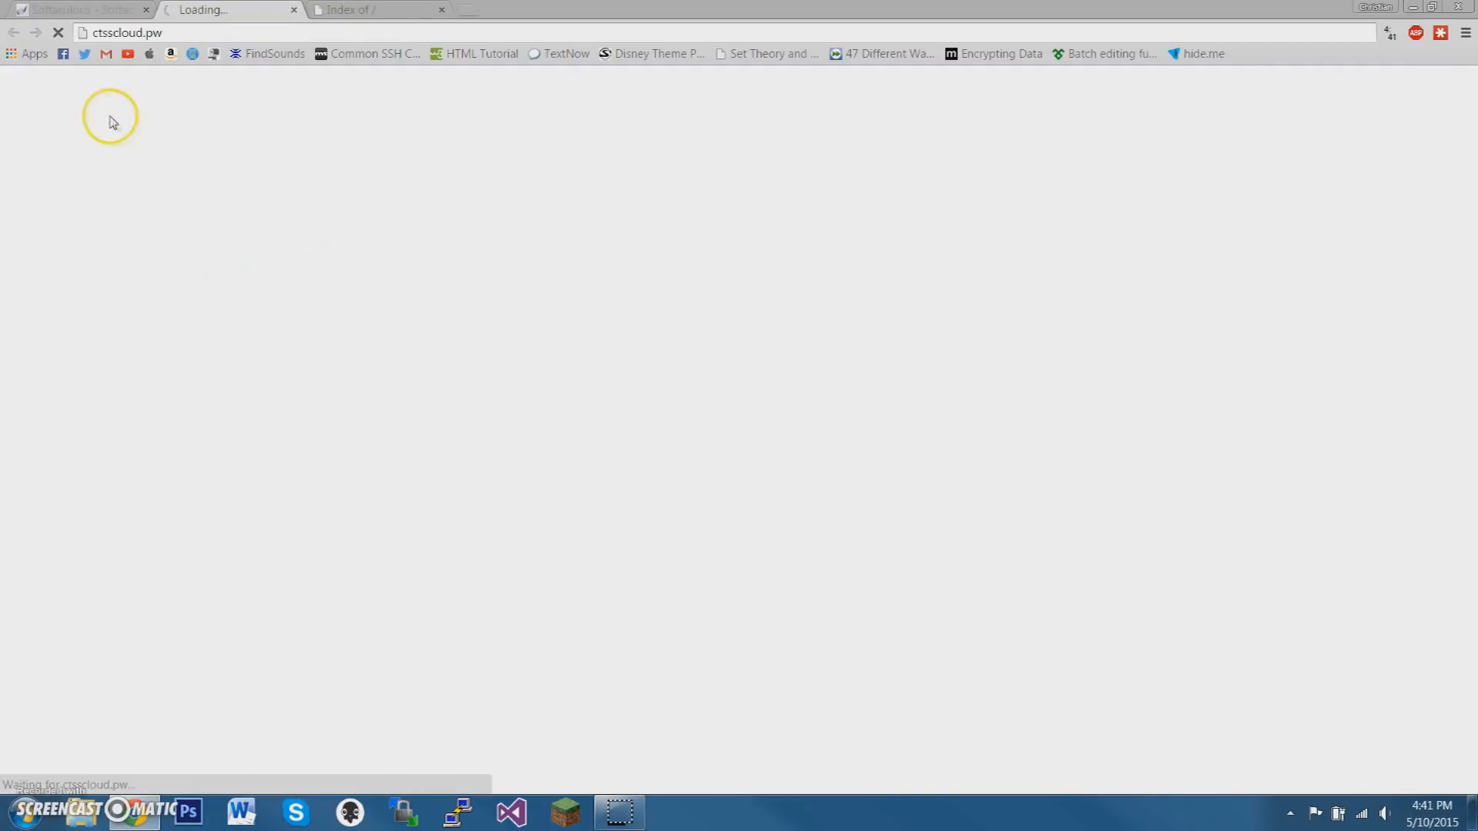
{"action": "left_click", "coordinate": [441, 9]}
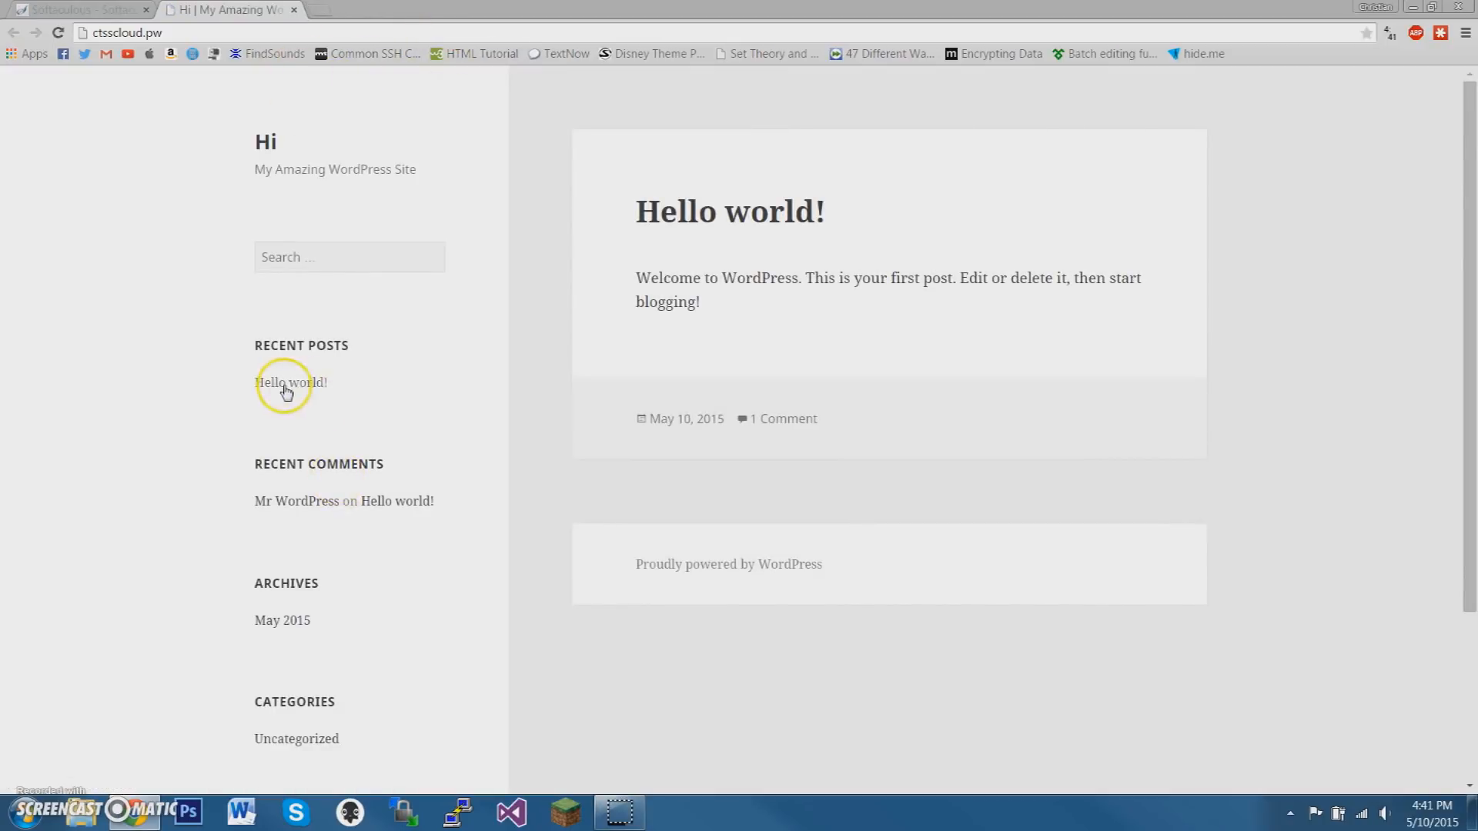
Log in to the WordPress site as admin with the account password and dismiss the LastPass offer to save it
{"action": "scroll", "coordinate": [277, 381], "scroll_direction": "down", "scroll_amount": 3}
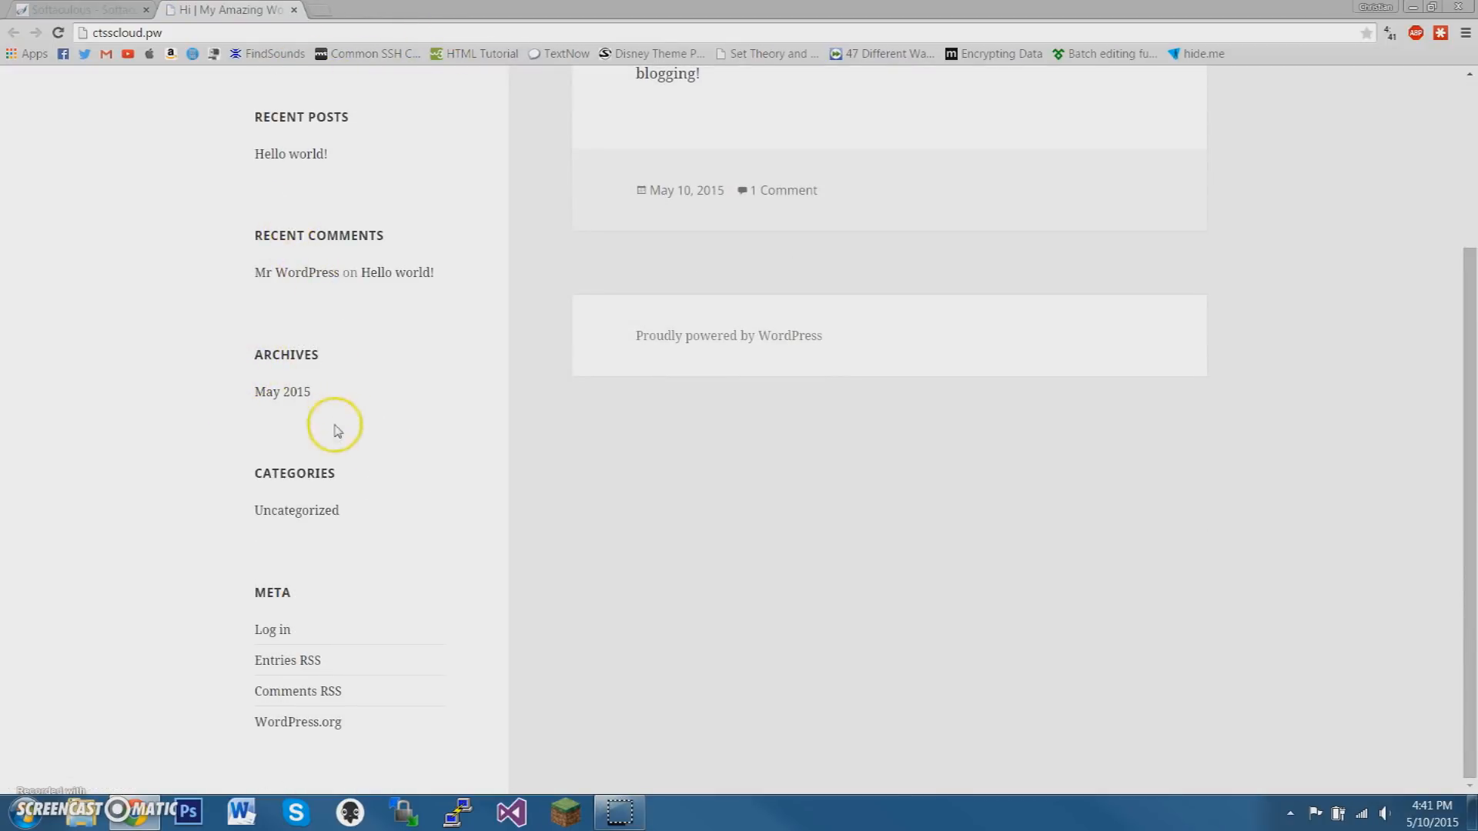
{"action": "left_click", "coordinate": [285, 640]}
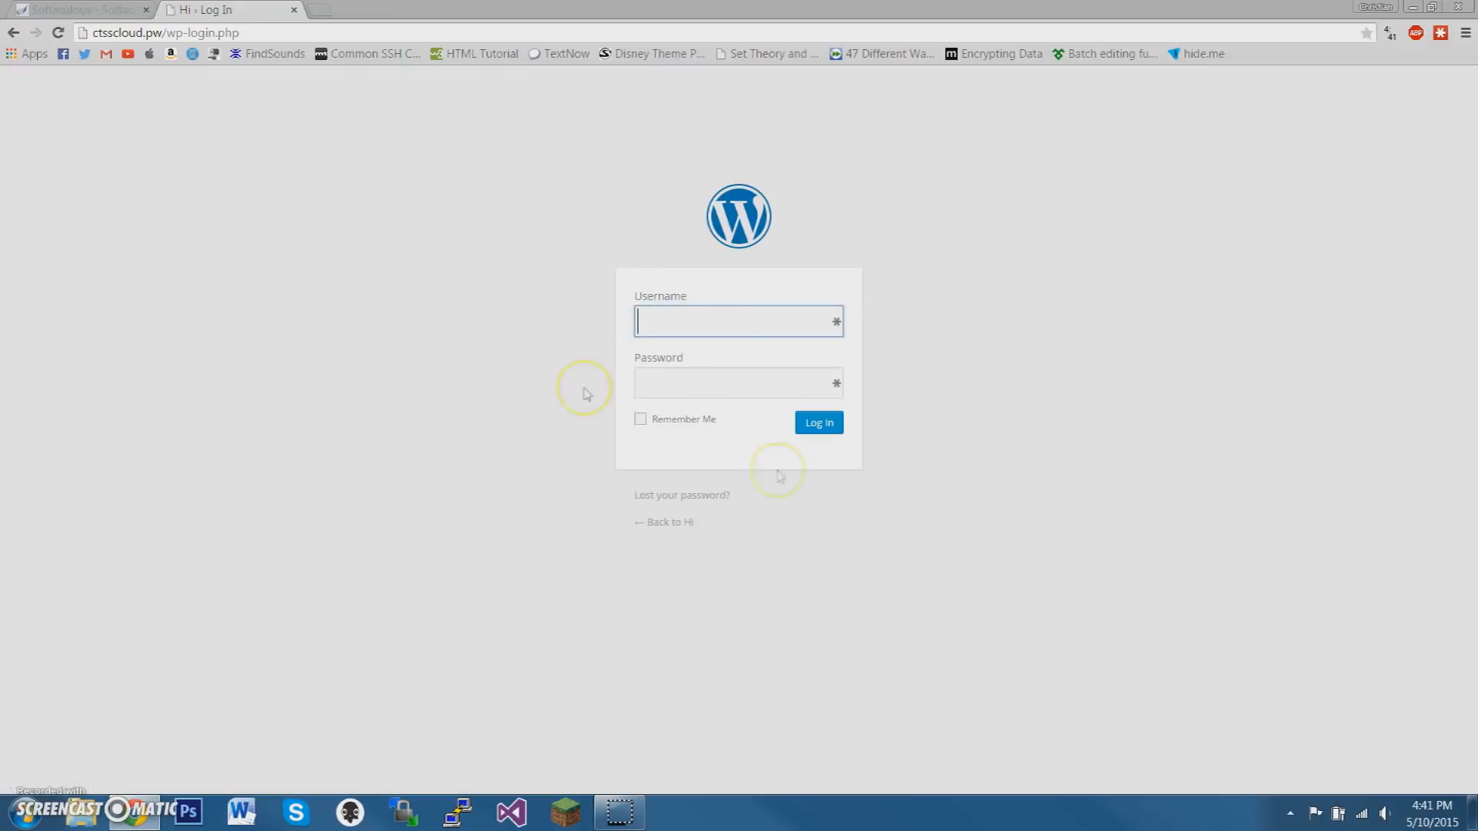
{"action": "type", "text": "admin"}
{"action": "left_click", "coordinate": [735, 371]}
{"action": "type", "text": "••••"}
{"action": "left_click", "coordinate": [817, 427]}
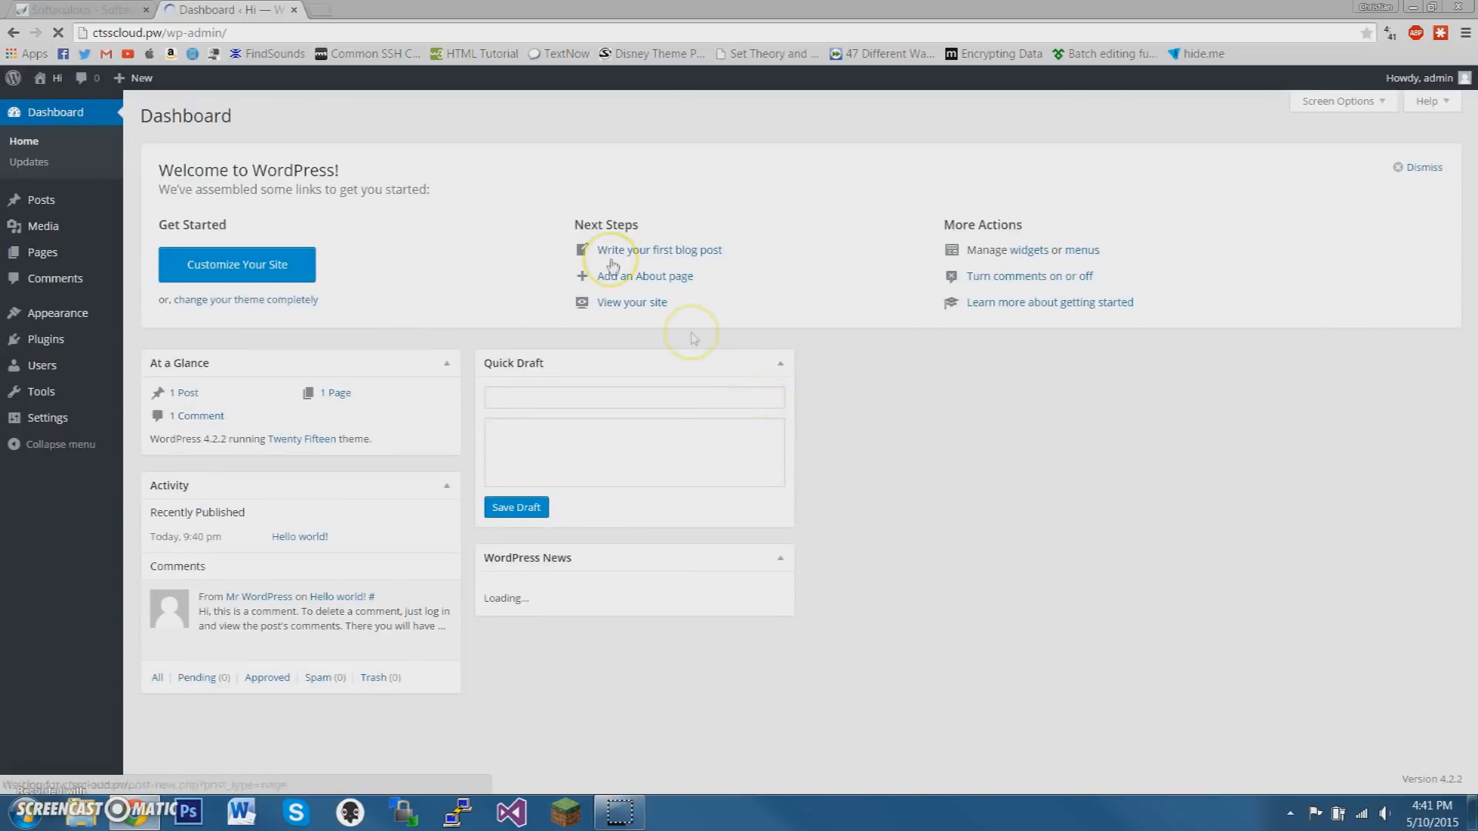
{"action": "left_click", "coordinate": [31, 308]}
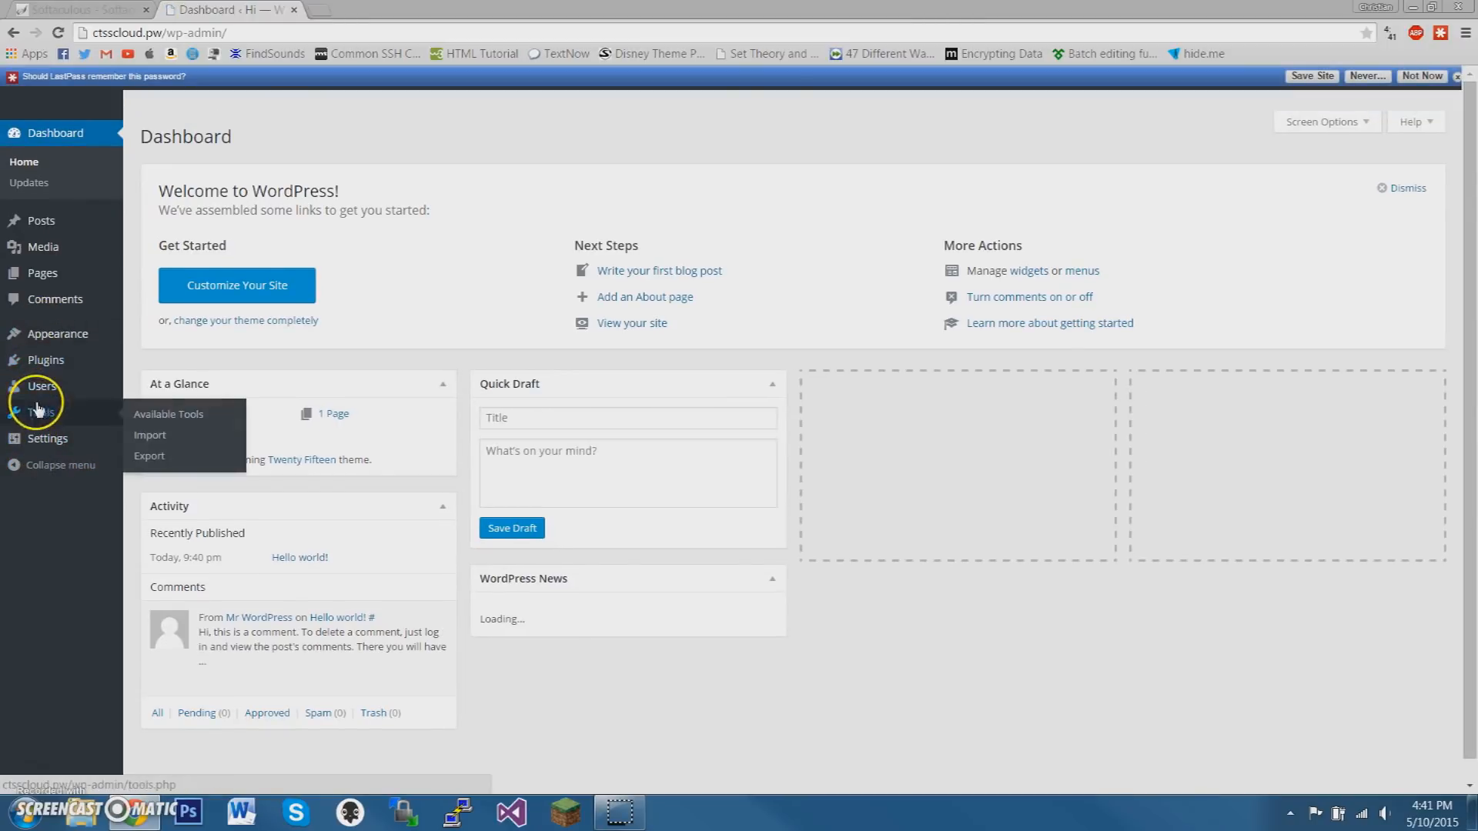
{"action": "left_click", "coordinate": [1441, 74]}
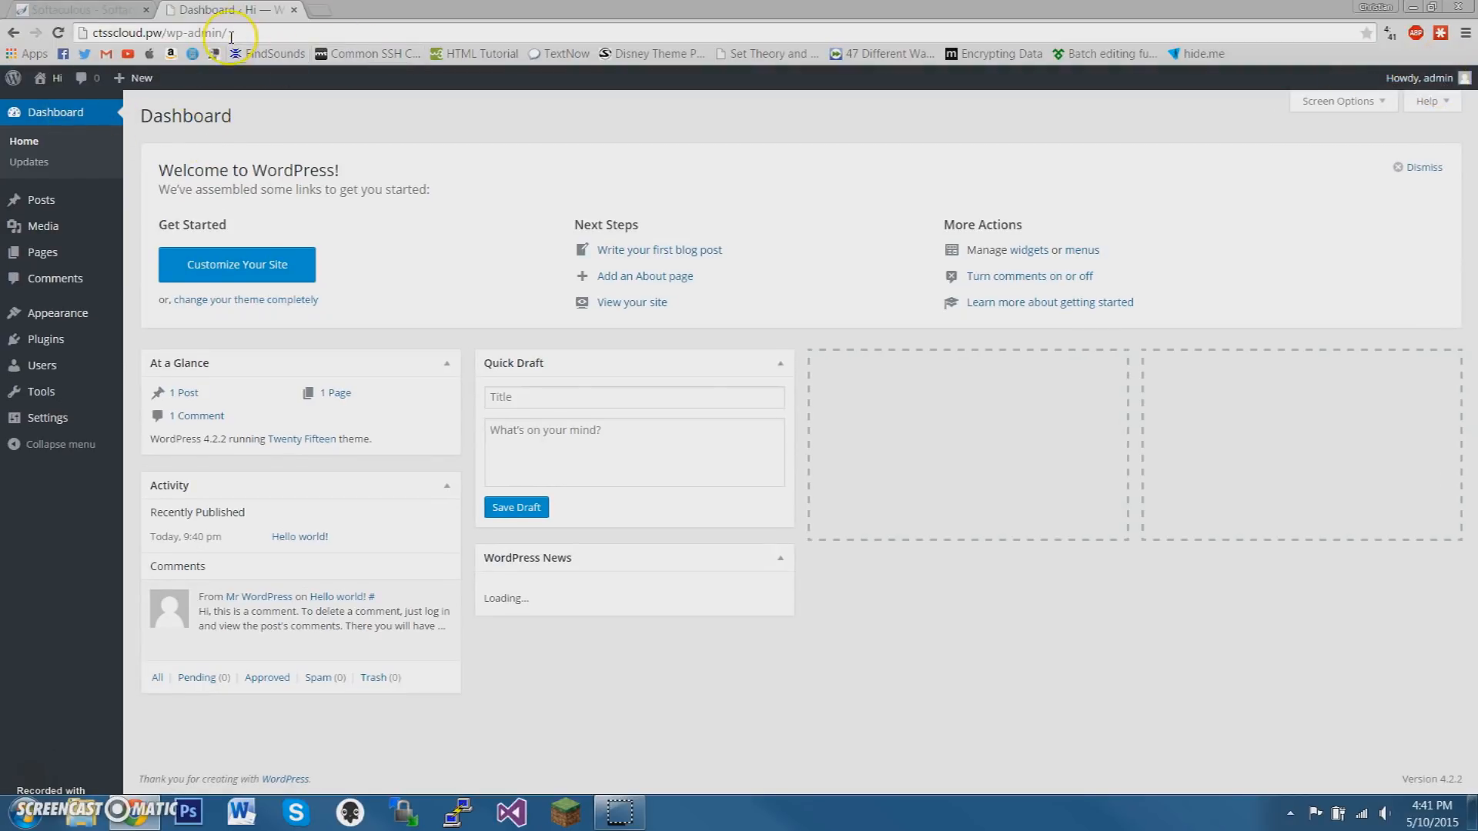
Return to the site's front page by removing /wp-admin/ from the ctsscloud.pw address
{"action": "left_click_drag", "start_coordinate": [246, 32], "coordinate": [165, 52]}
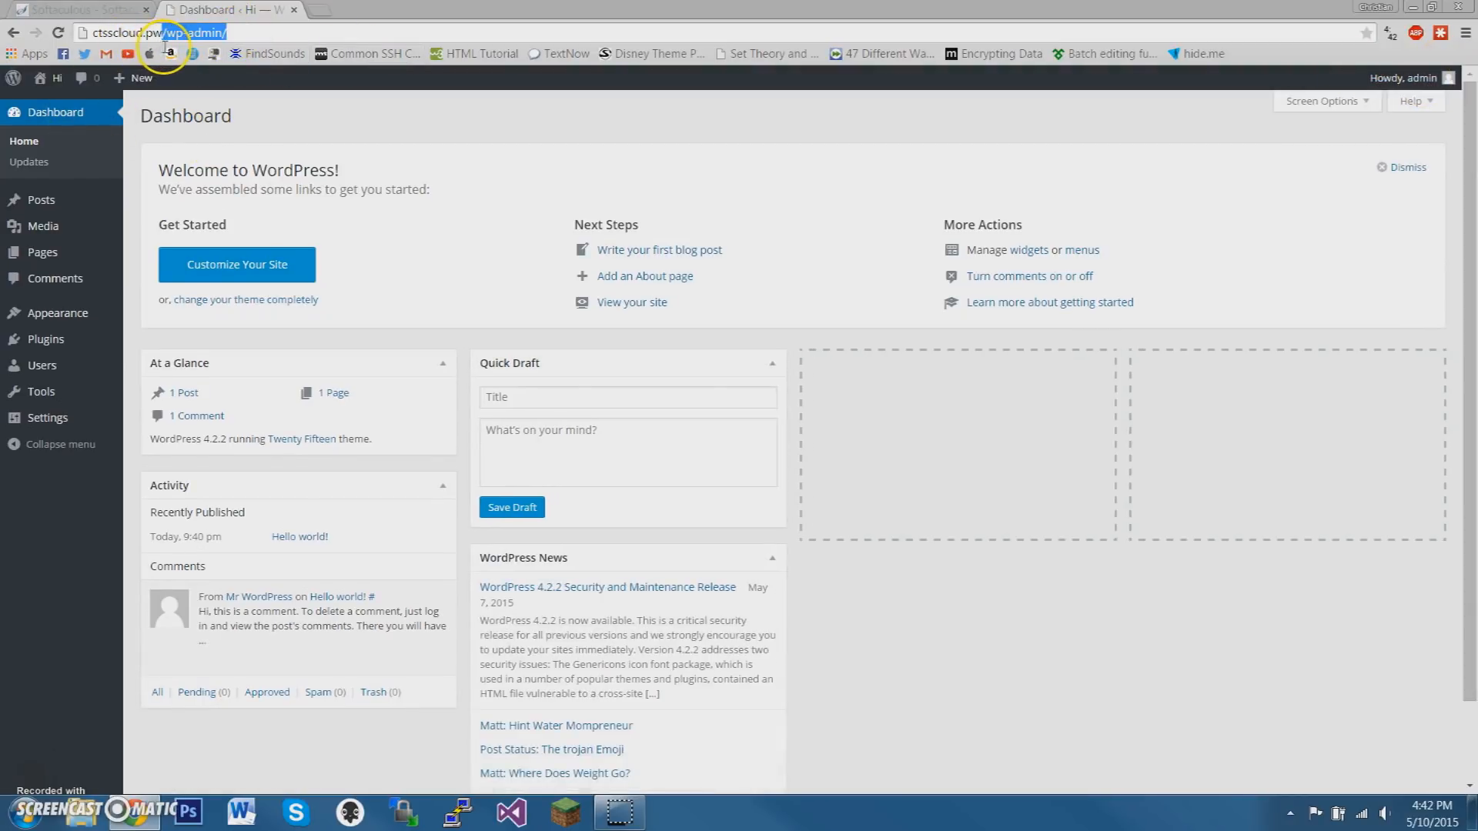
{"action": "key", "text": "BackSpace"}
{"action": "key", "text": "Return"}
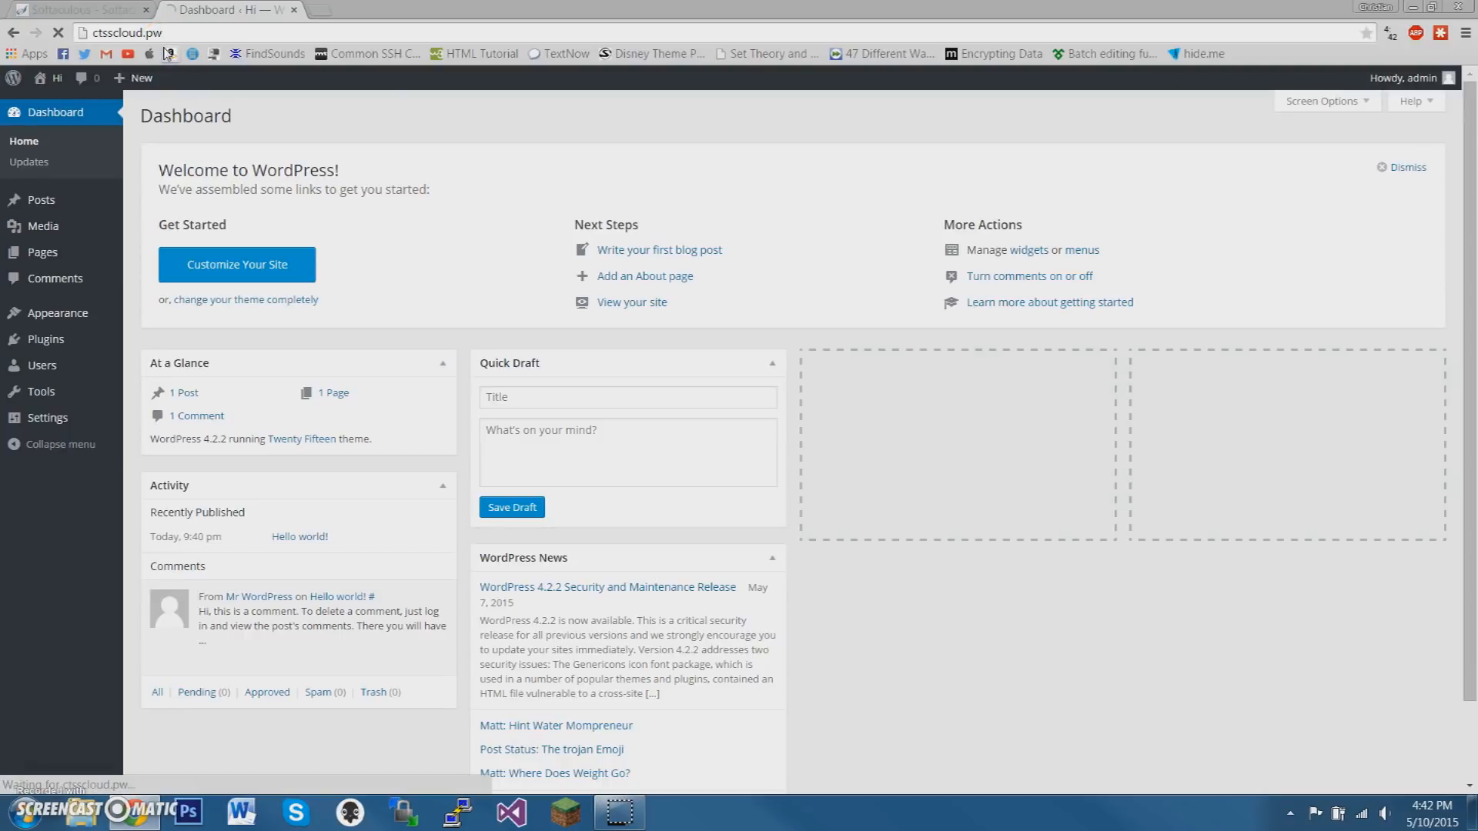